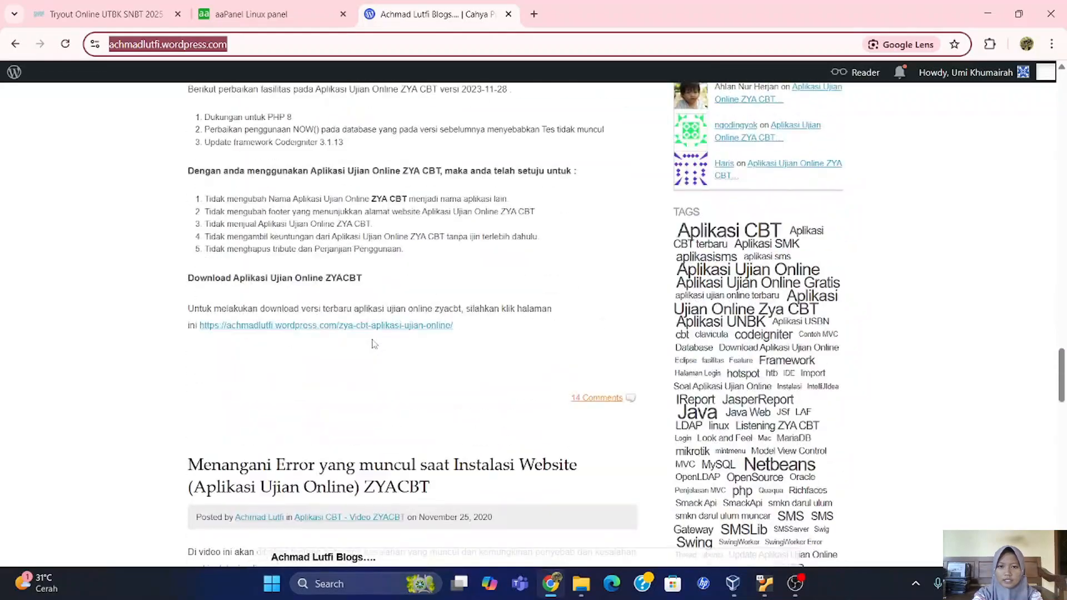
Scroll down the ZYA CBT posts to the 'Instalasi Distribusi ZYACBT dengan XAMPP' installation guide.
scroll(372, 343, "down", 20)
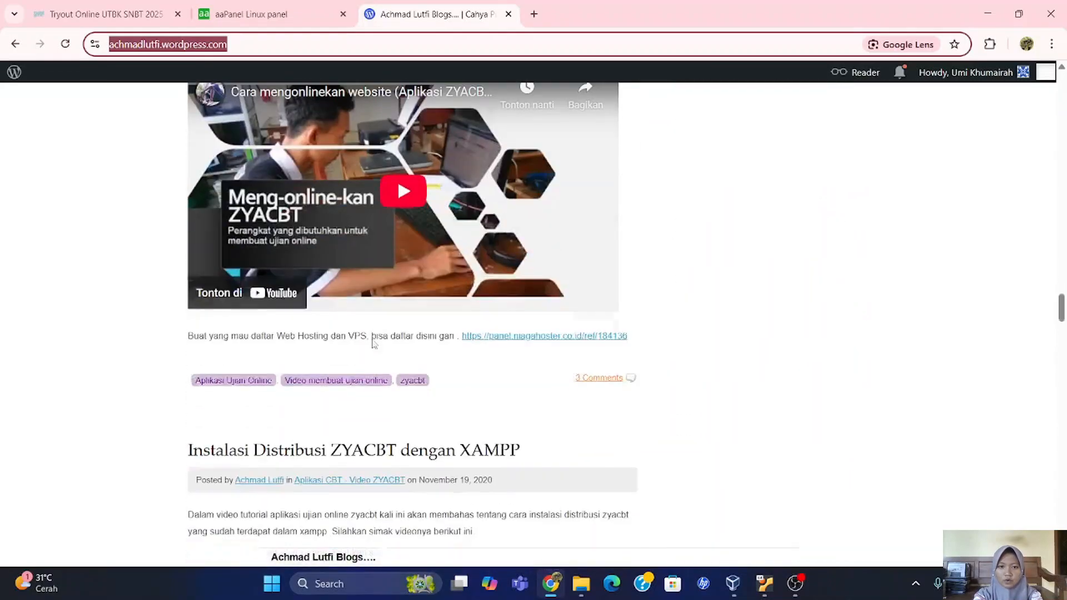
scroll(372, 343, "down", 3)
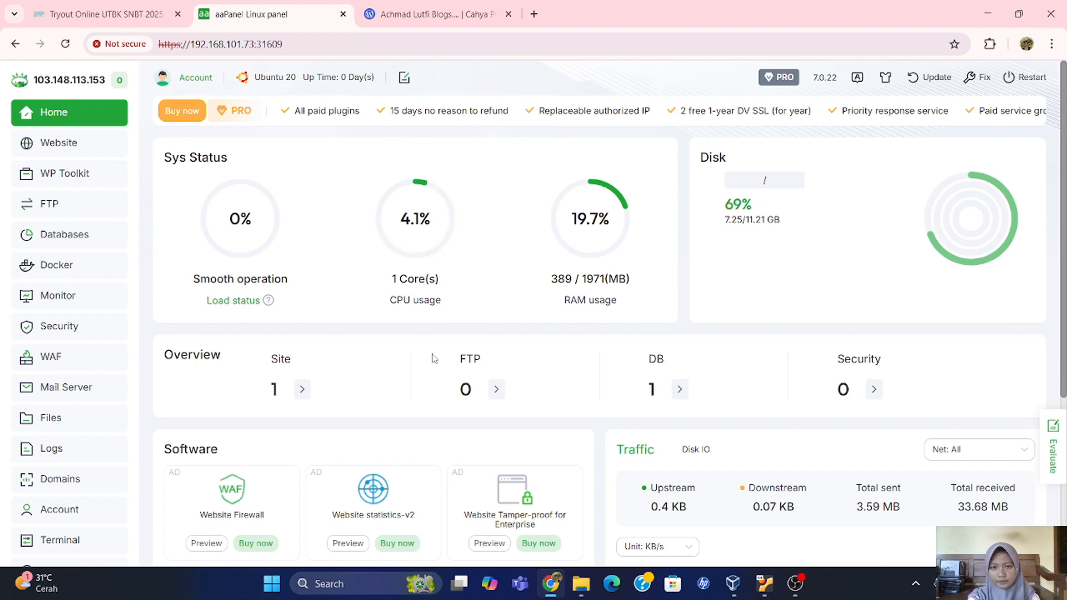
Upload aplikasi-ujian-online-zyacbt-2024-04-29.rar into /www/wwwroot and extract it into its own folder.
left_click(67, 424)
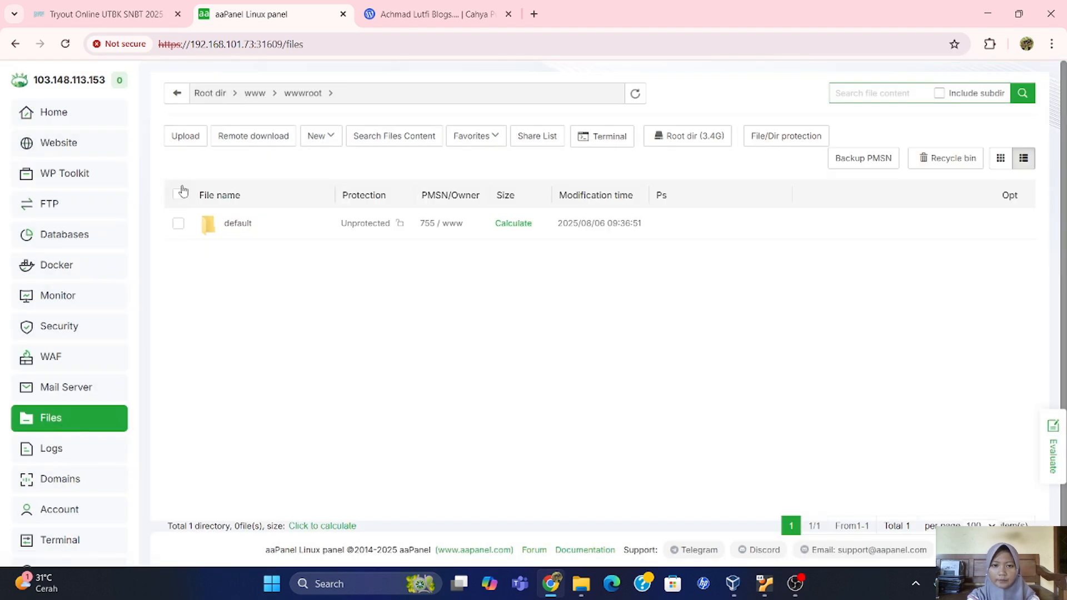
left_click(186, 136)
left_click(346, 177)
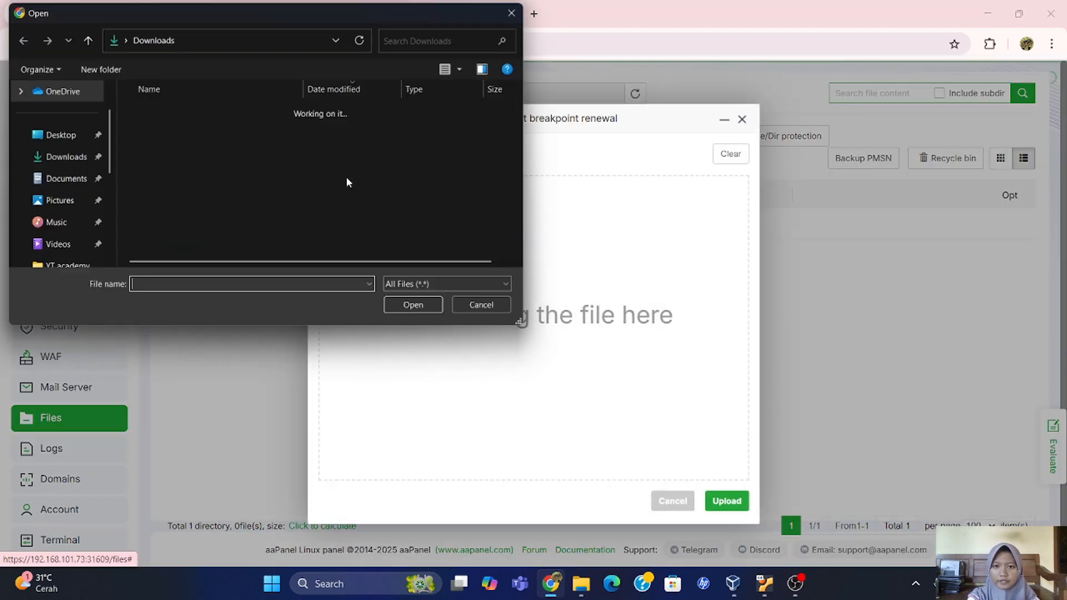
left_click(310, 162)
left_click(402, 309)
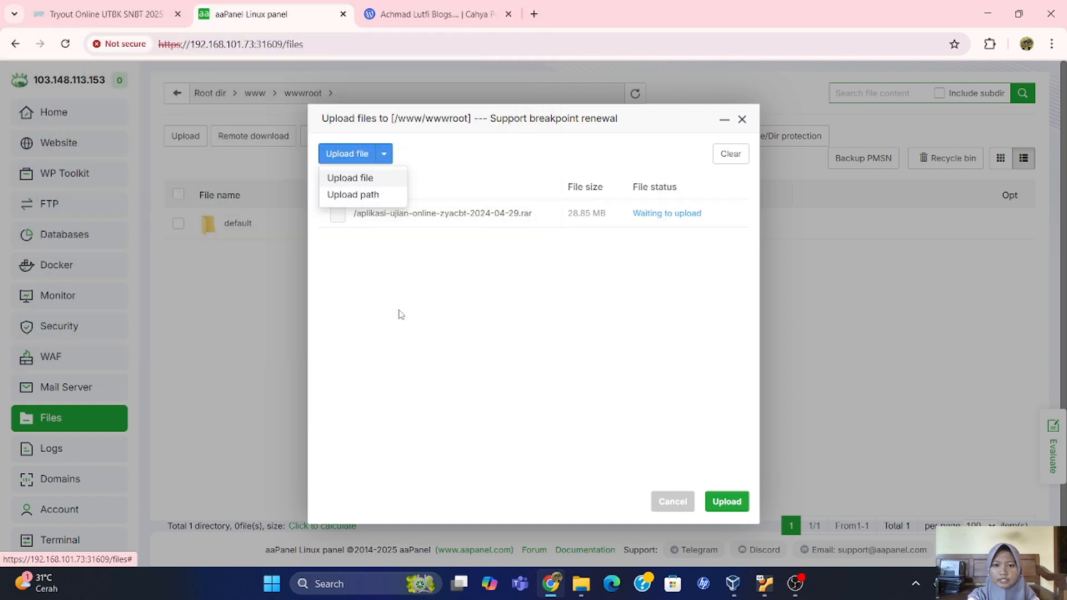
left_click(716, 503)
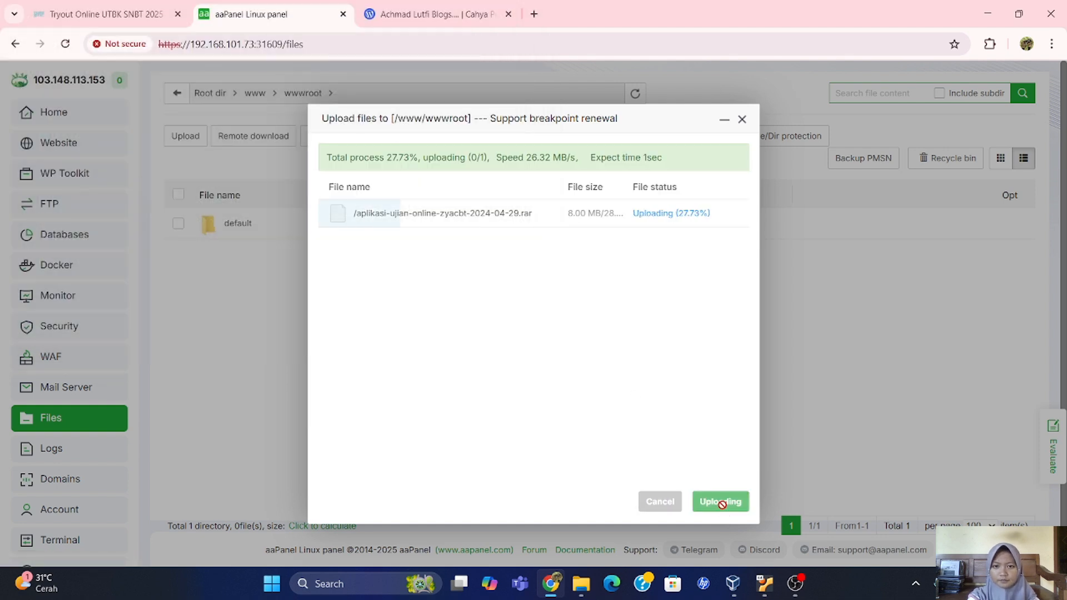
left_click(743, 120)
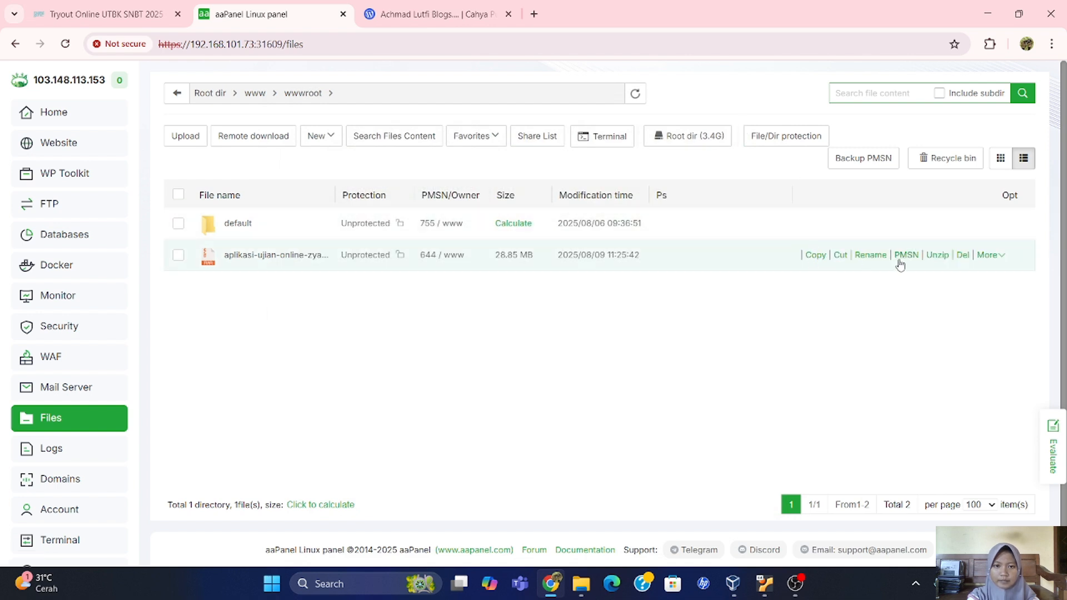
left_click(937, 261)
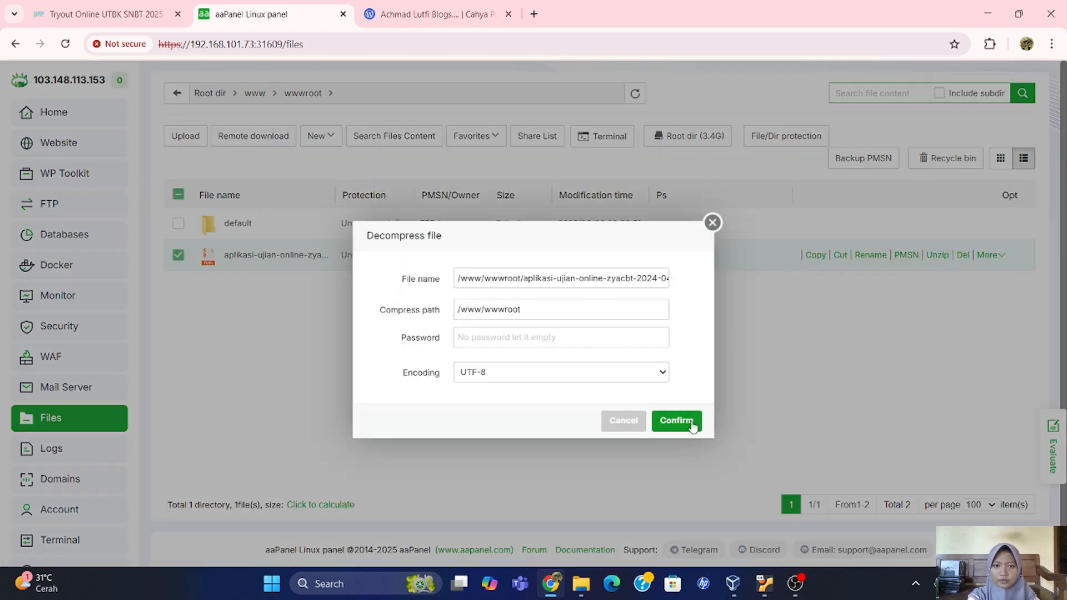
left_click(676, 421)
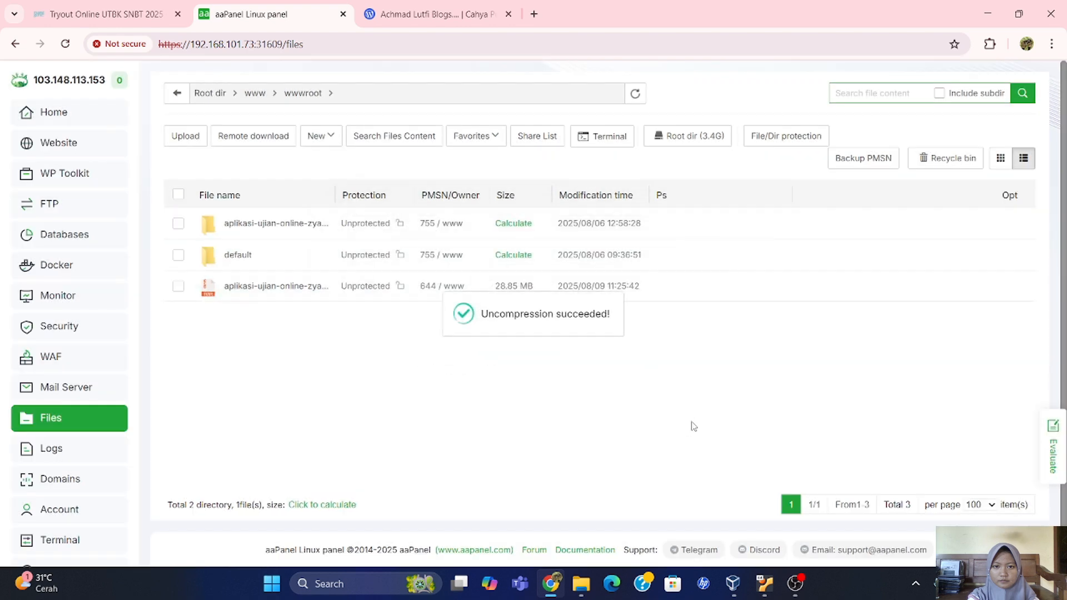
Start a new site with domain 192.168.101.73 and description 'ujian'.
left_click(103, 149)
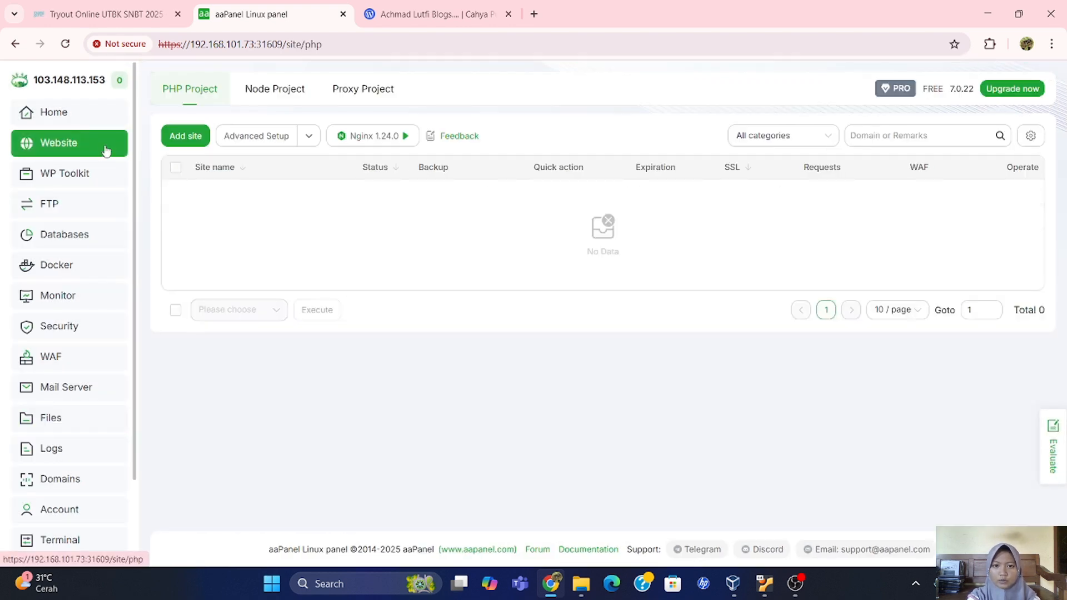
left_click(198, 140)
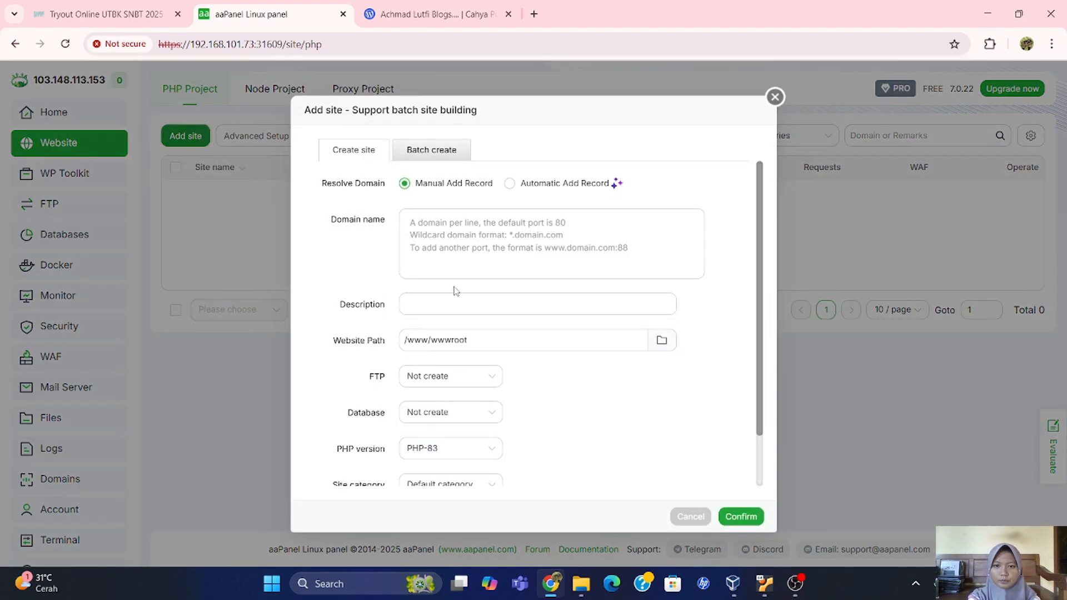
left_click(418, 233)
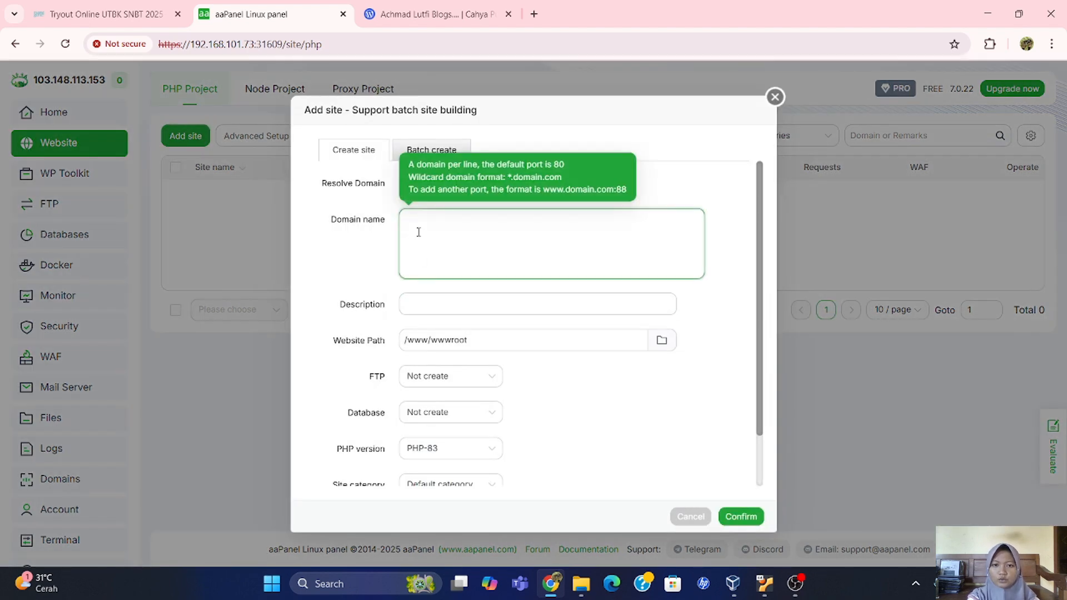
type("19")
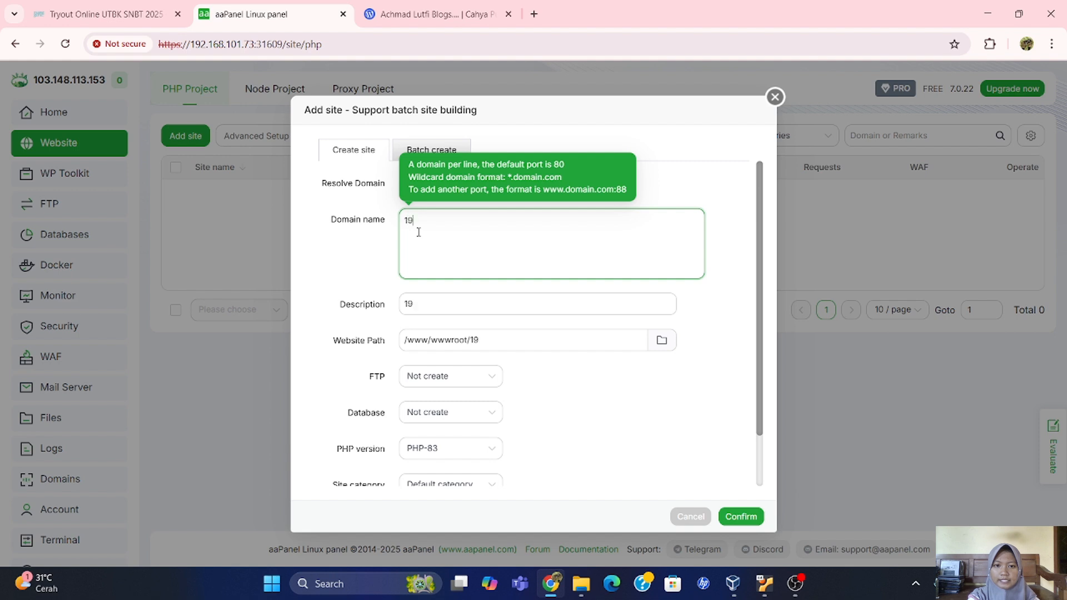
type("2.168.10")
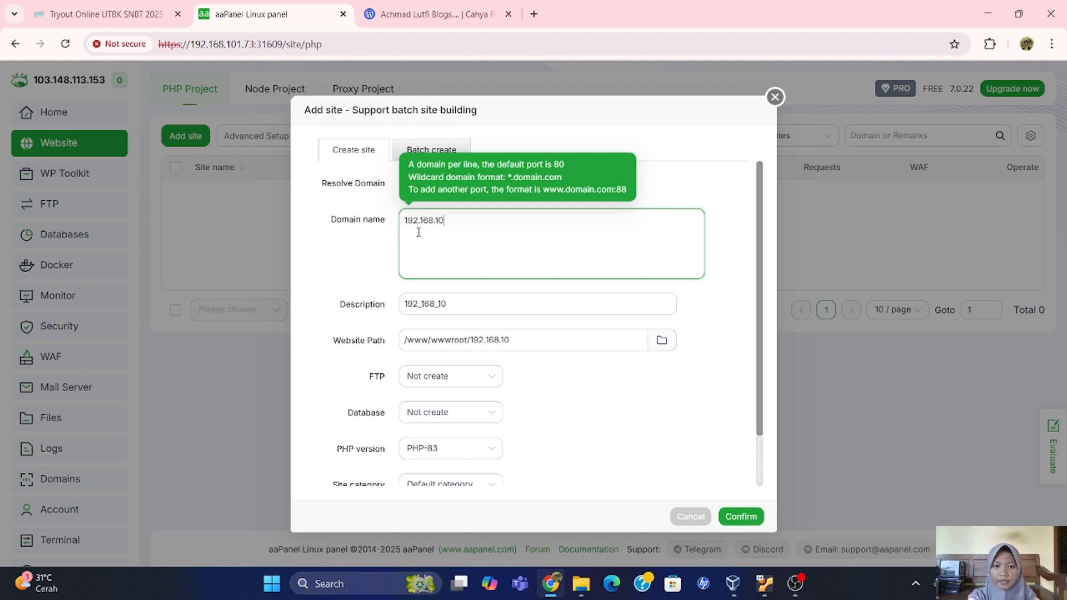
type("1.73")
left_click(465, 304)
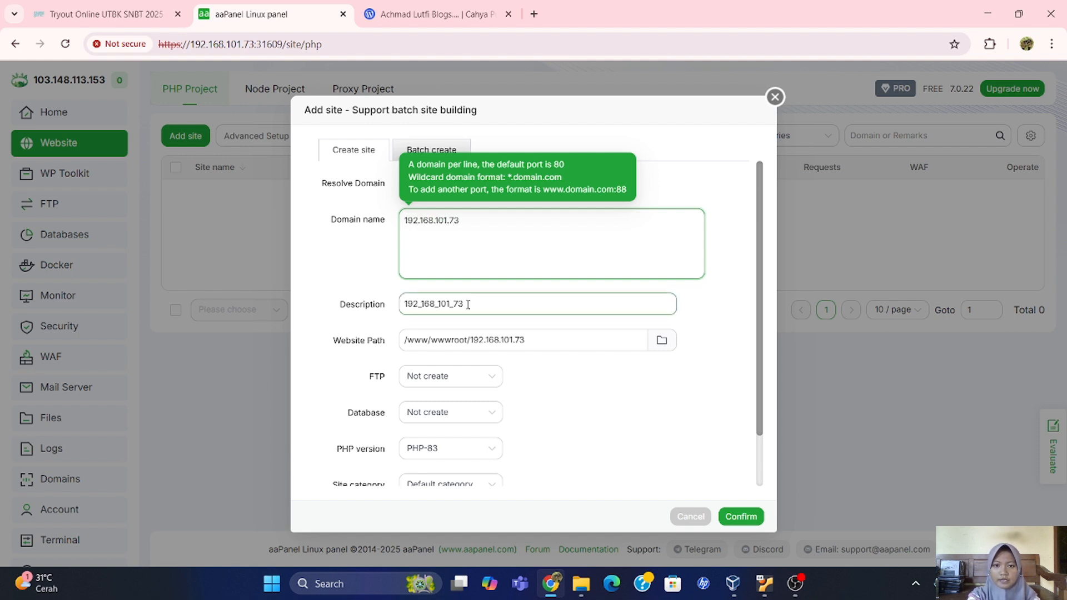
left_click_drag(468, 304, 390, 304)
type("u")
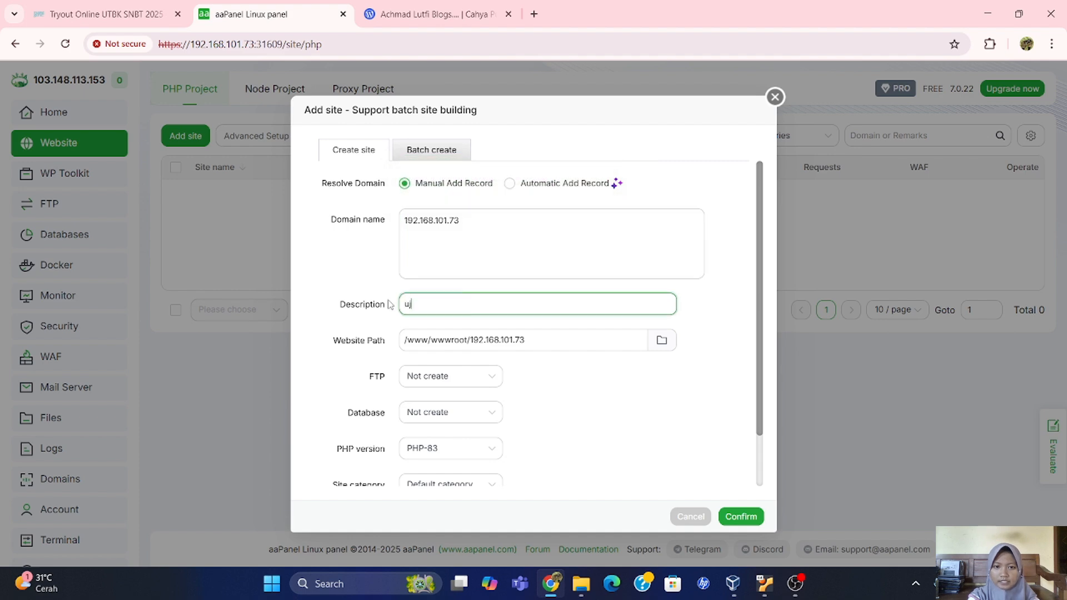
type("jian")
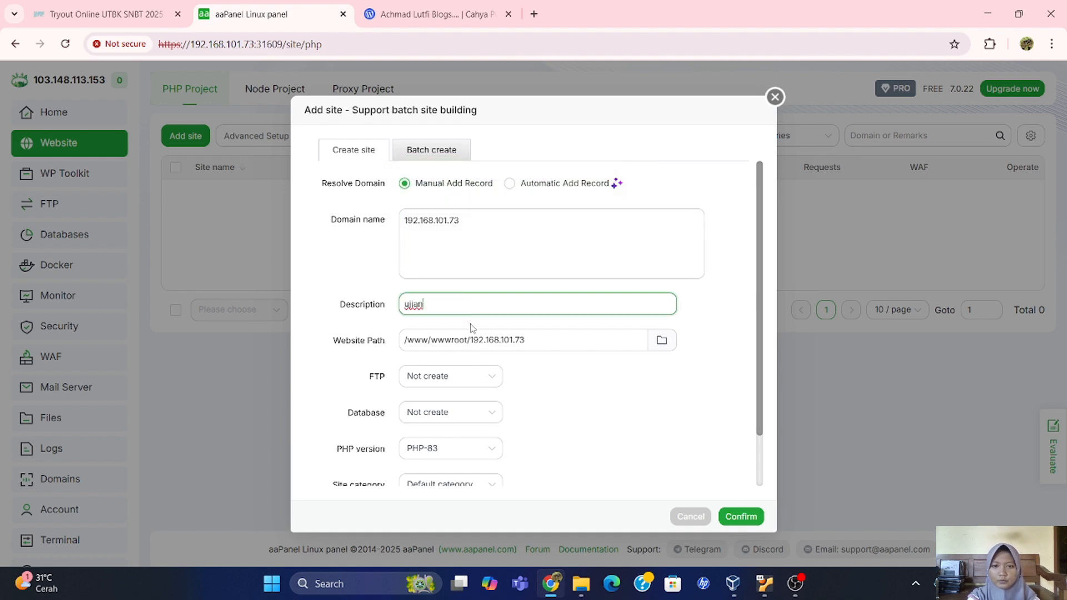
Root the site at the extracted aplikasi-ujian-online-zyacbt-2024-04-29 folder and create it.
left_click(661, 340)
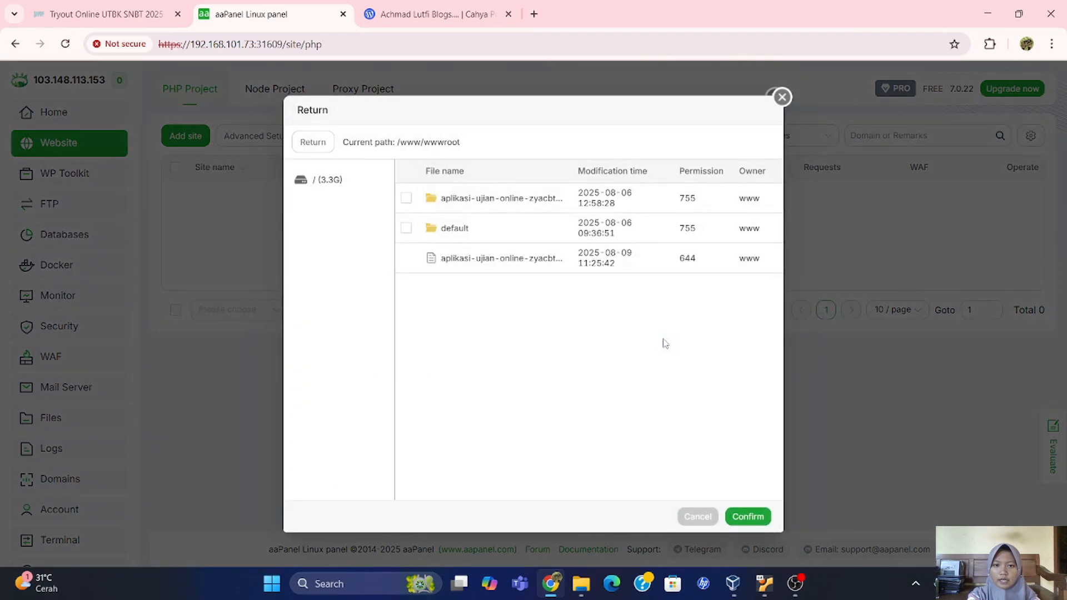
left_click(407, 199)
left_click(749, 521)
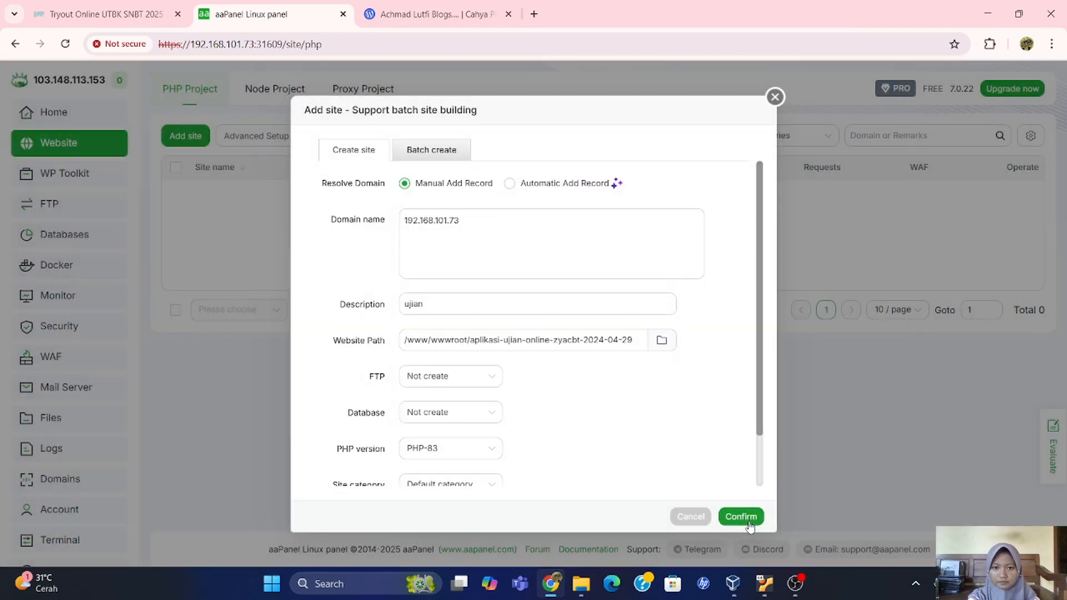
left_click(749, 521)
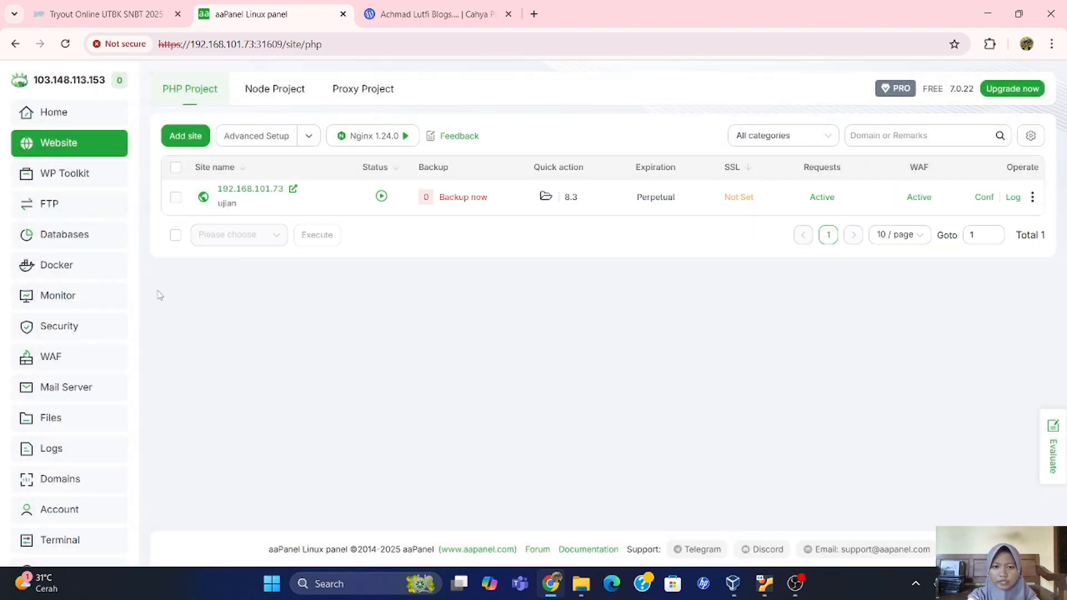
left_click(95, 237)
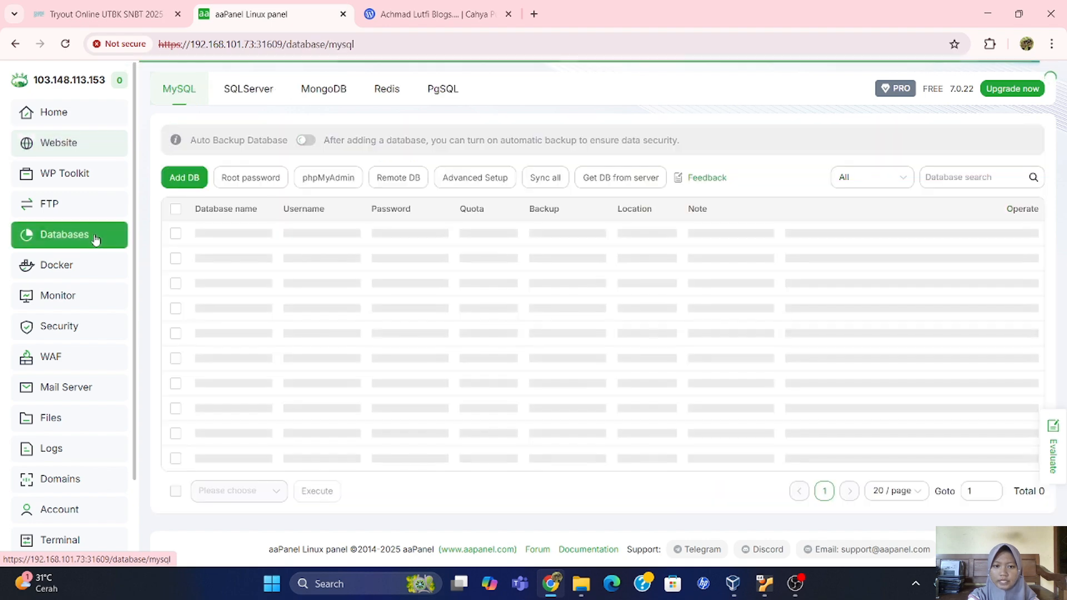
Add MySQL database 'zya' with username 'zya' and a password.
left_click(182, 177)
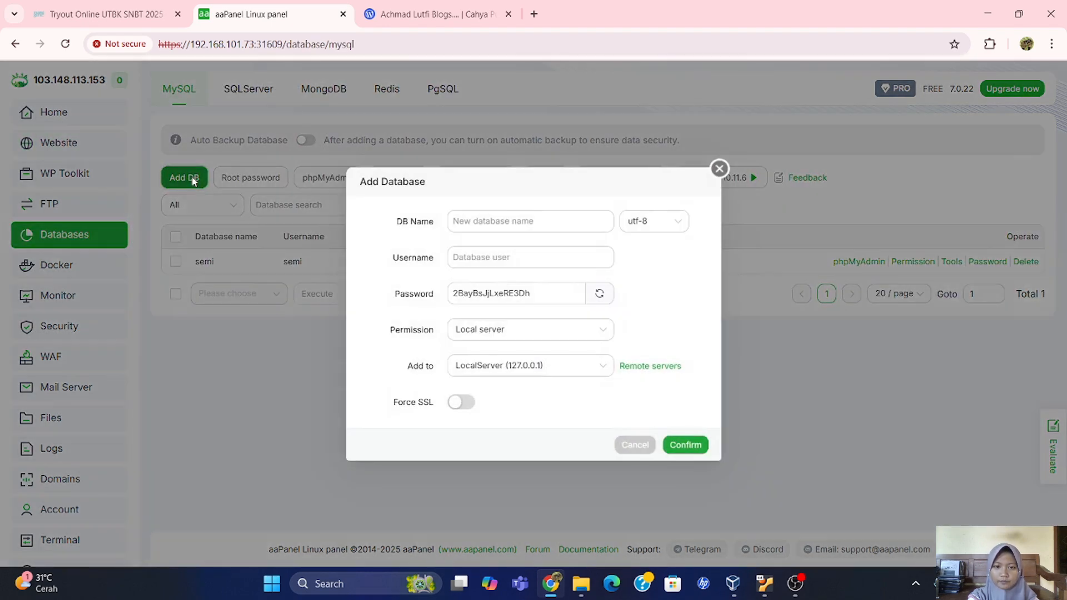
left_click(456, 218)
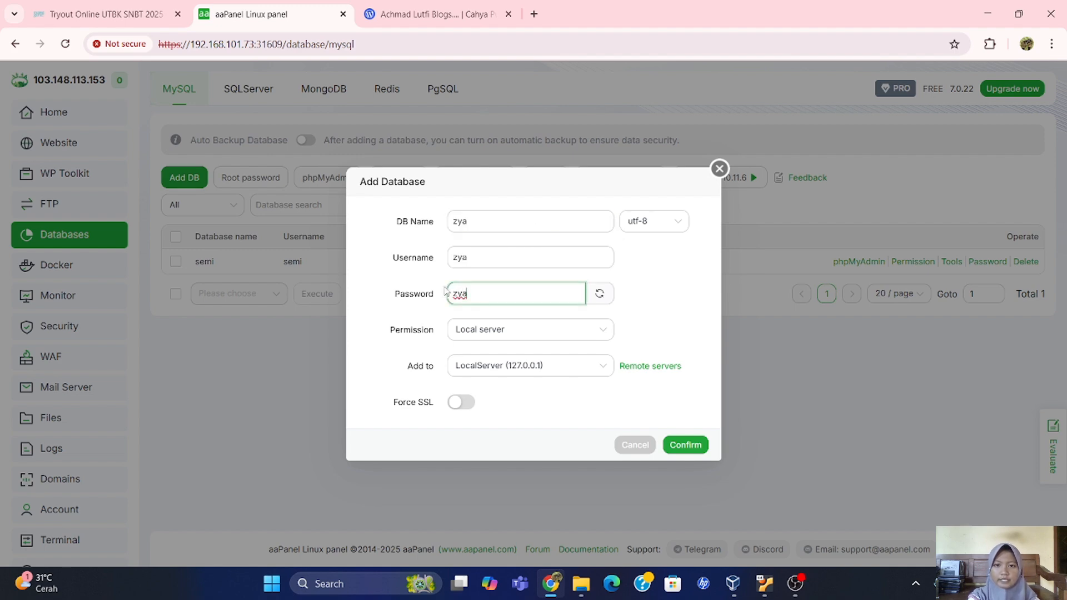
left_click(685, 445)
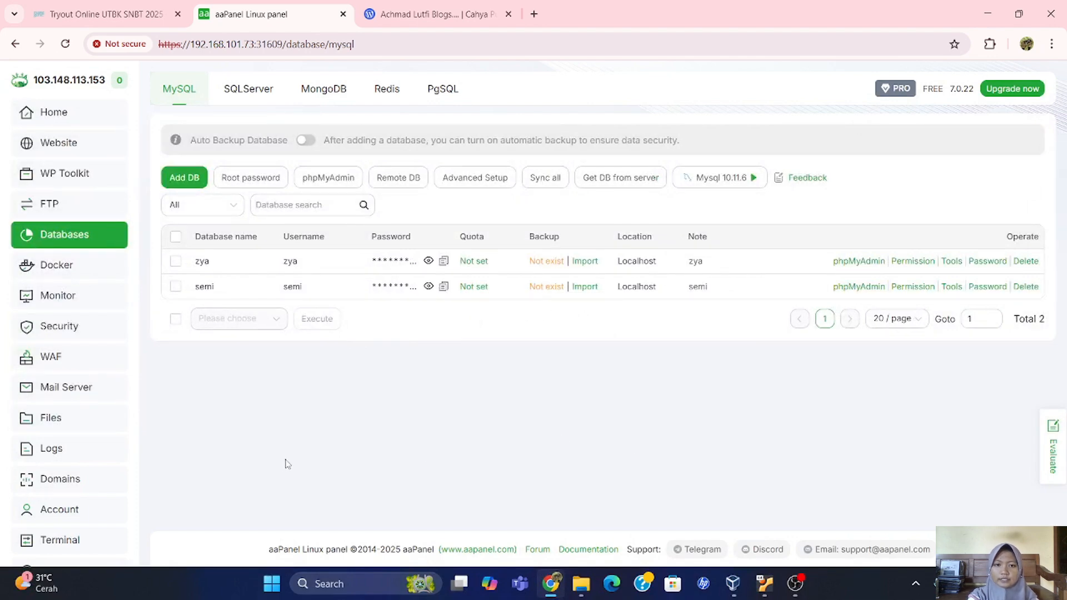
Open application/config/database.php inside the extracted ZYA CBT folder for editing.
left_click(84, 429)
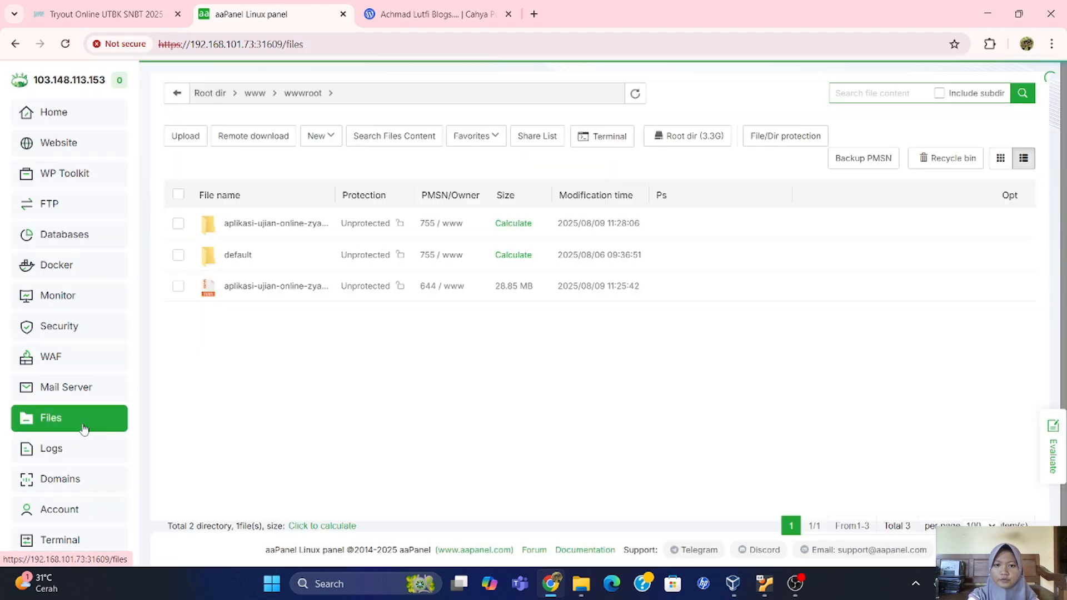
left_click(236, 228)
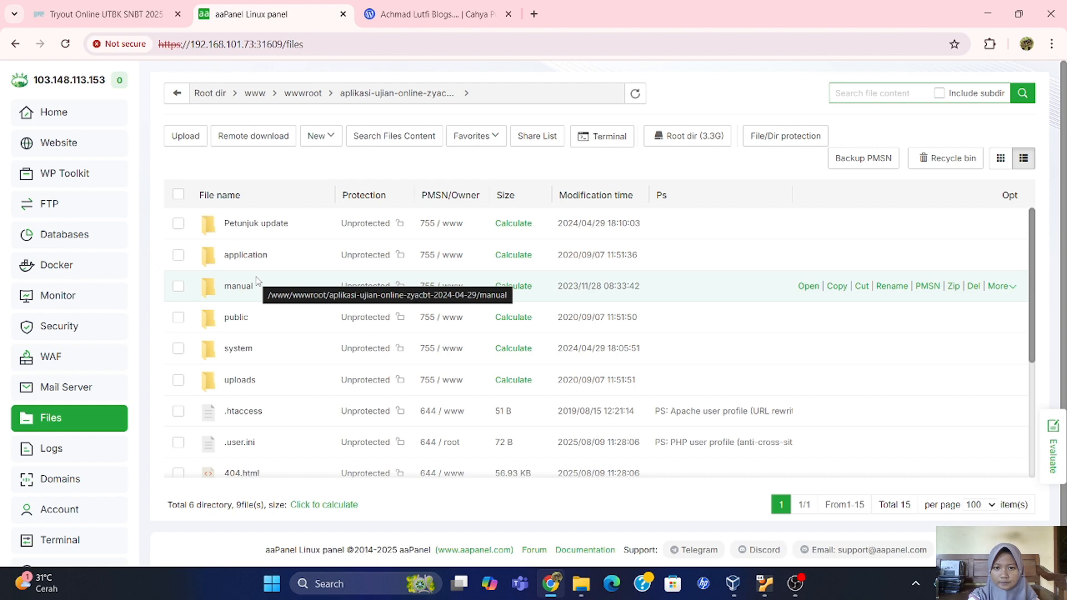
left_click(251, 256)
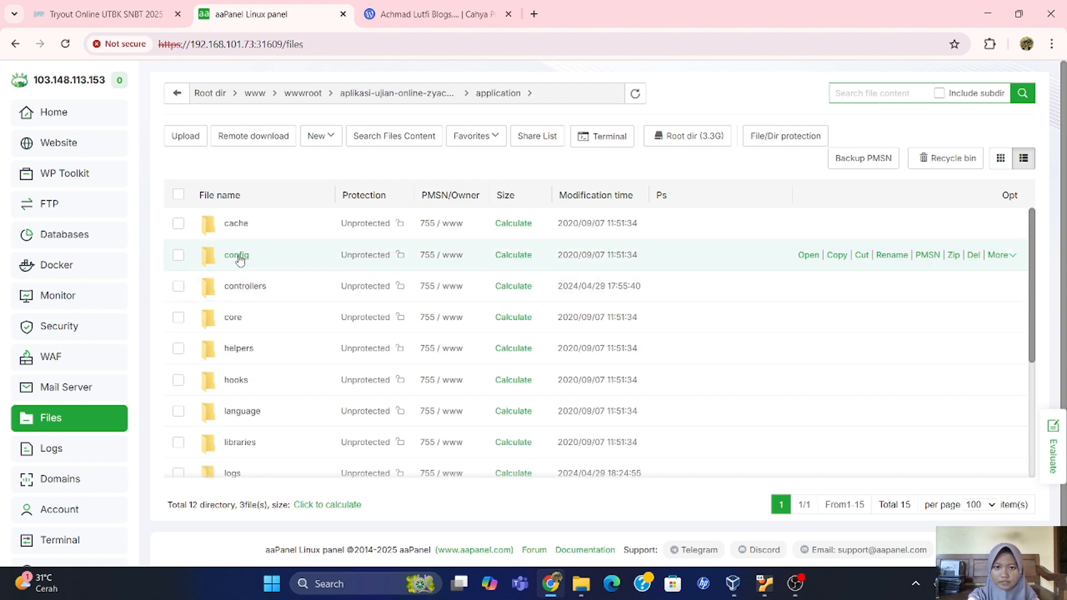
left_click(238, 257)
double_click(247, 322)
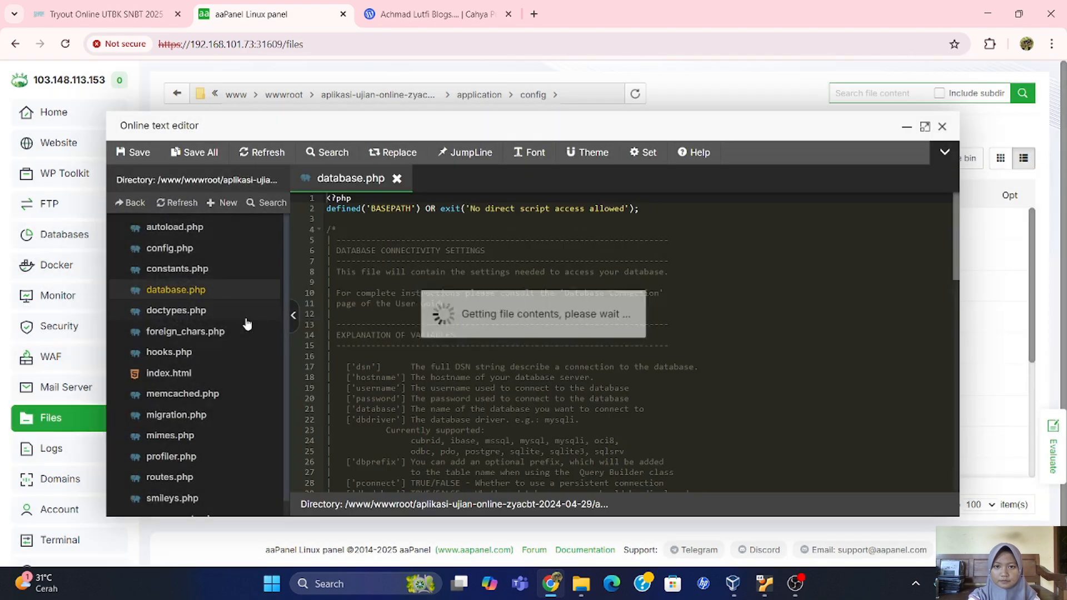
Set database.php's username and database name to zya, save, then bring up phpMyAdmin access options.
scroll(428, 335, "down", 10)
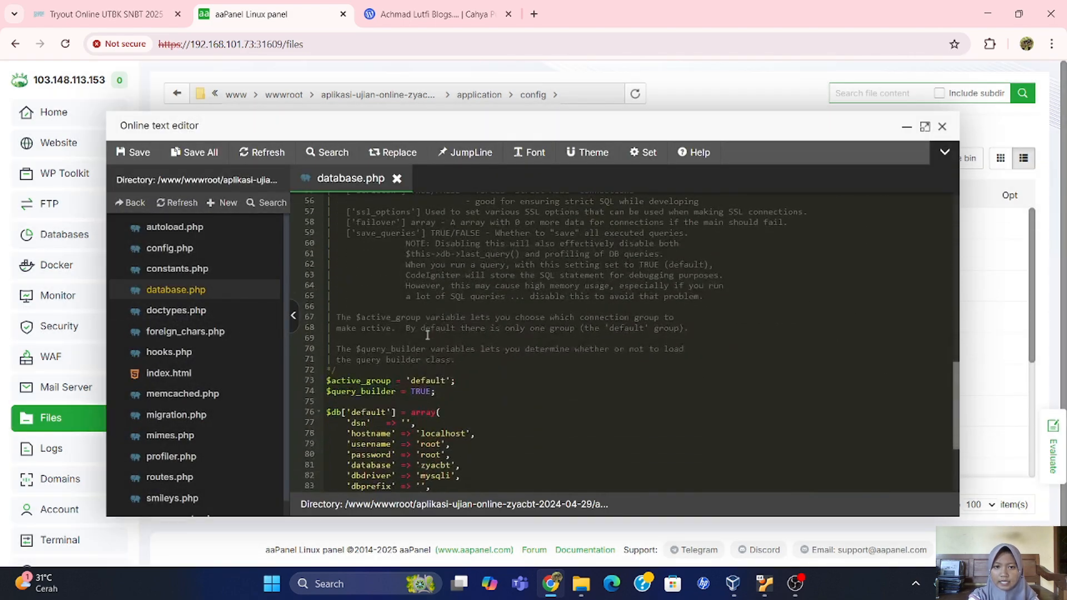
key("BackSpace")
key("BackSpace")
key("BackSpace")
key("BackSpace")
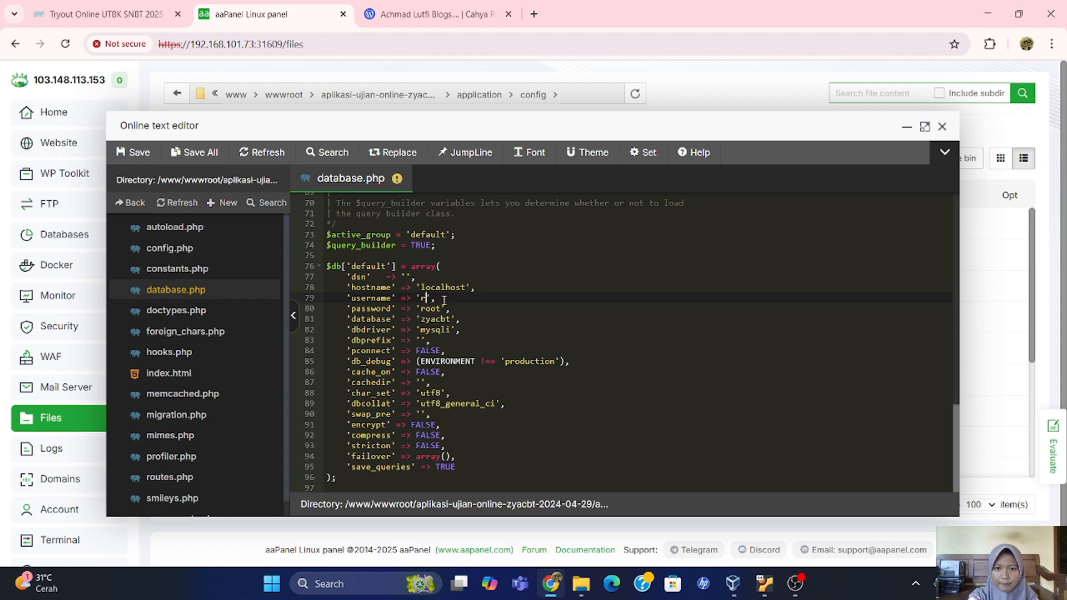
type("zya")
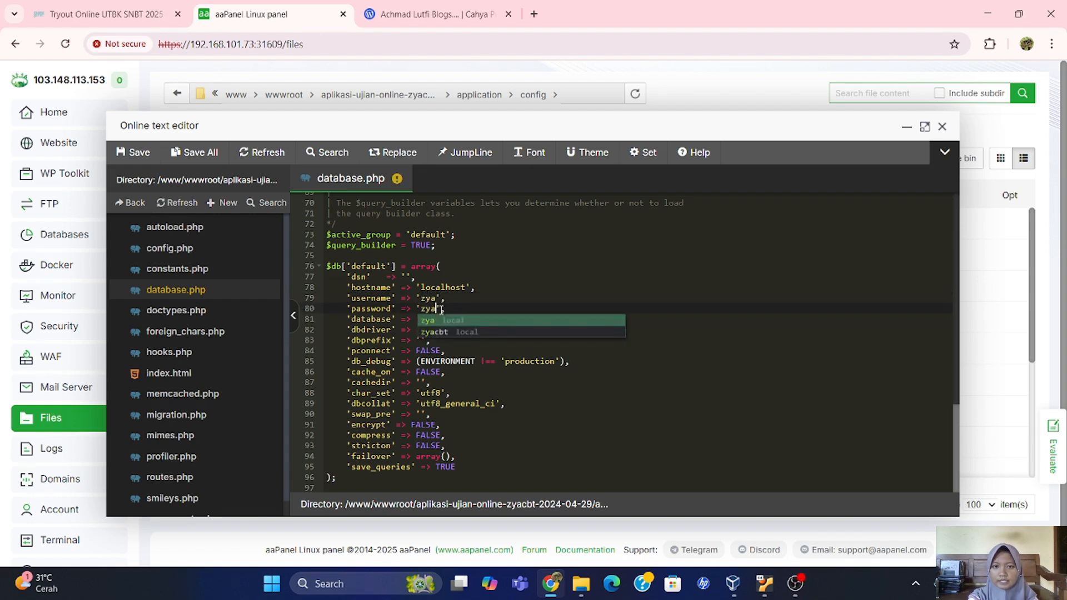
left_click(457, 320)
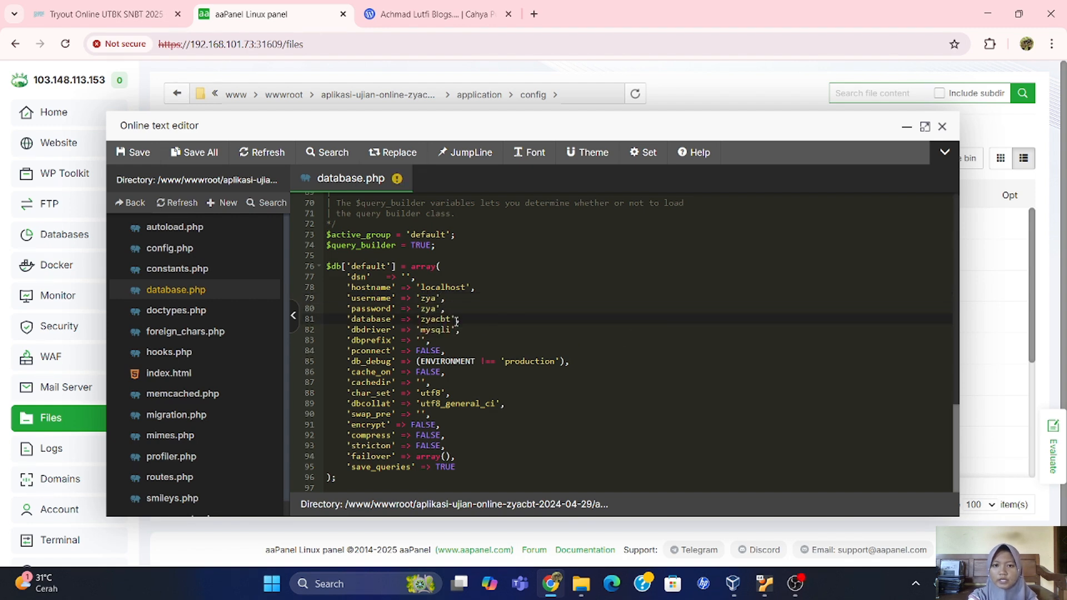
key("BackSpace")
key("BackSpace")
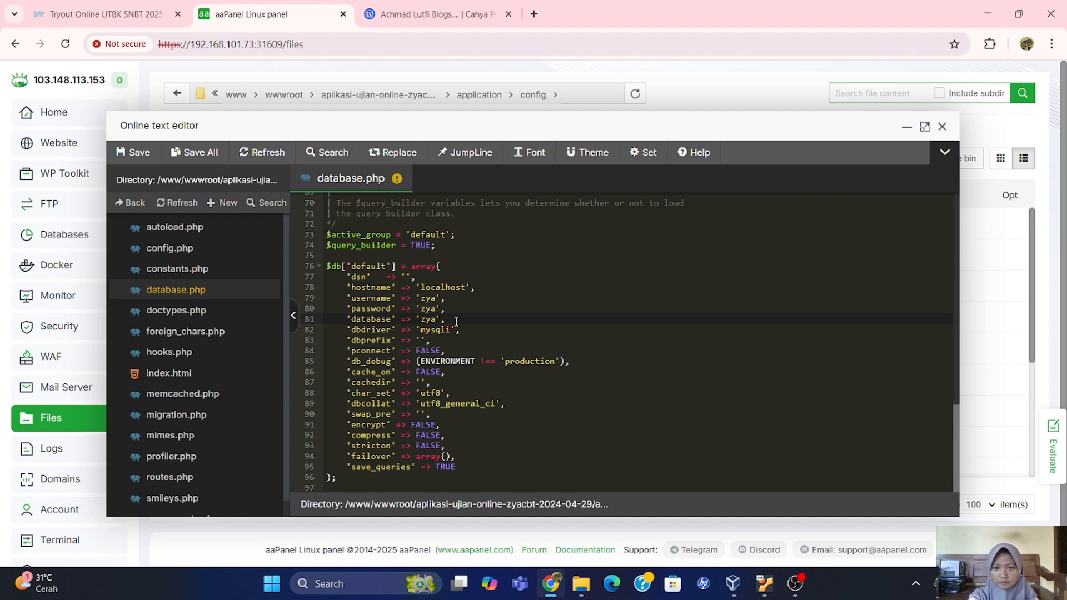
left_click(136, 153)
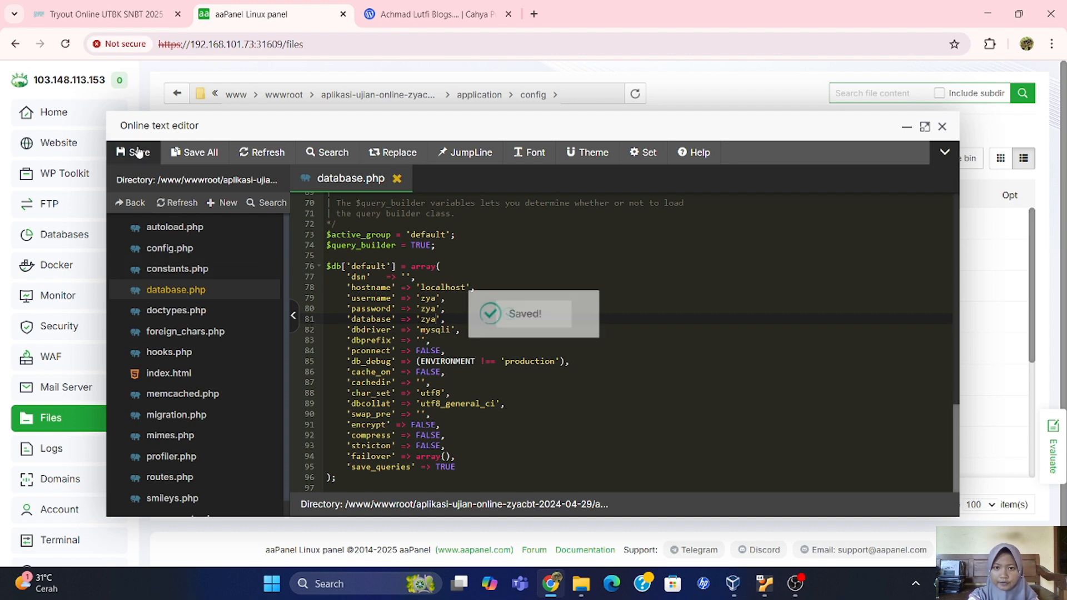
left_click(943, 127)
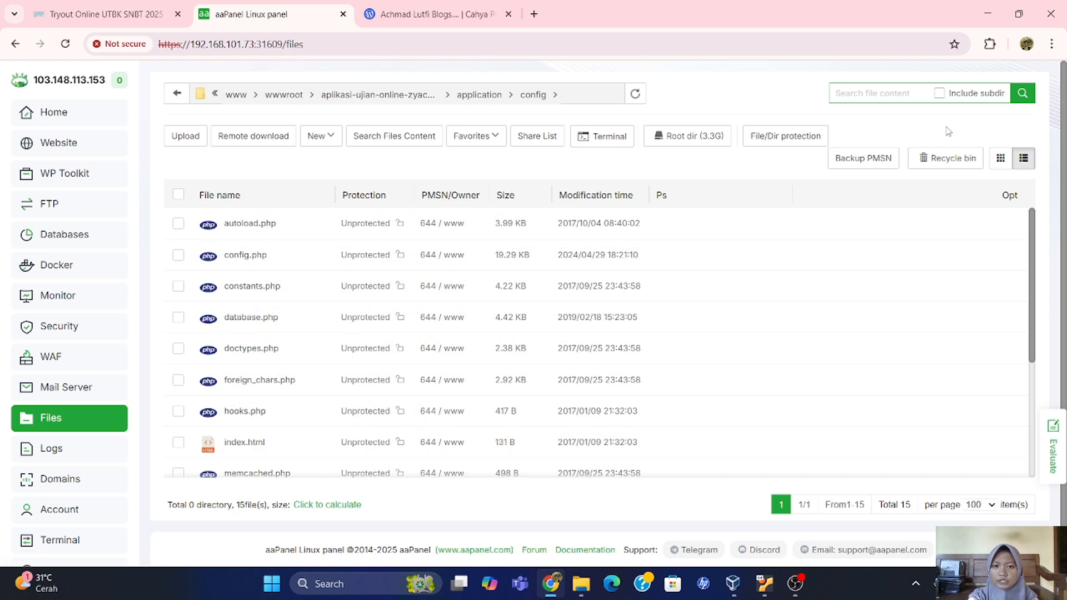
left_click(103, 238)
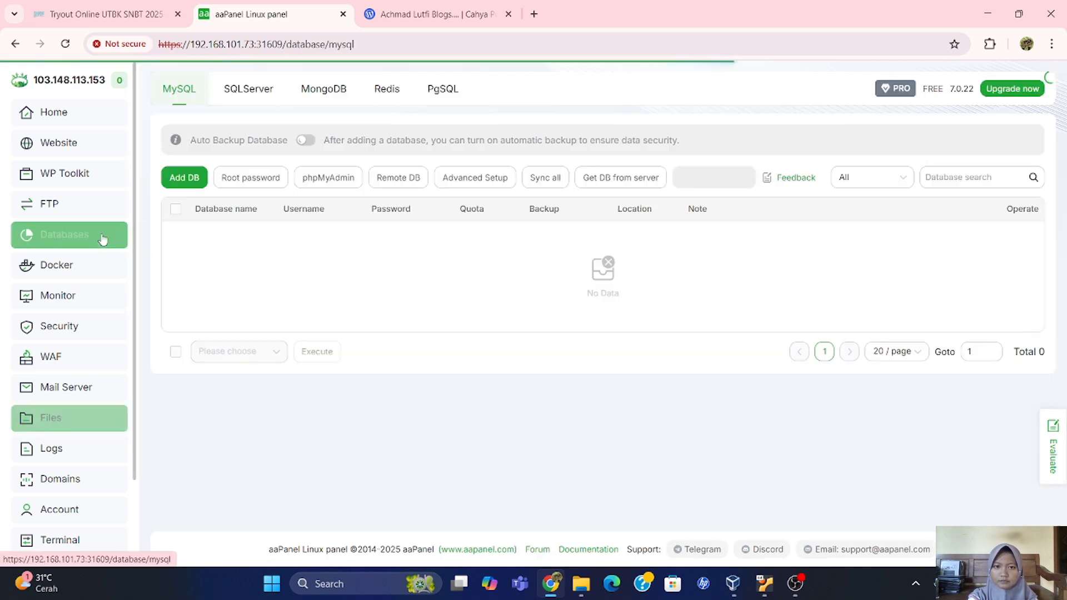
left_click(312, 179)
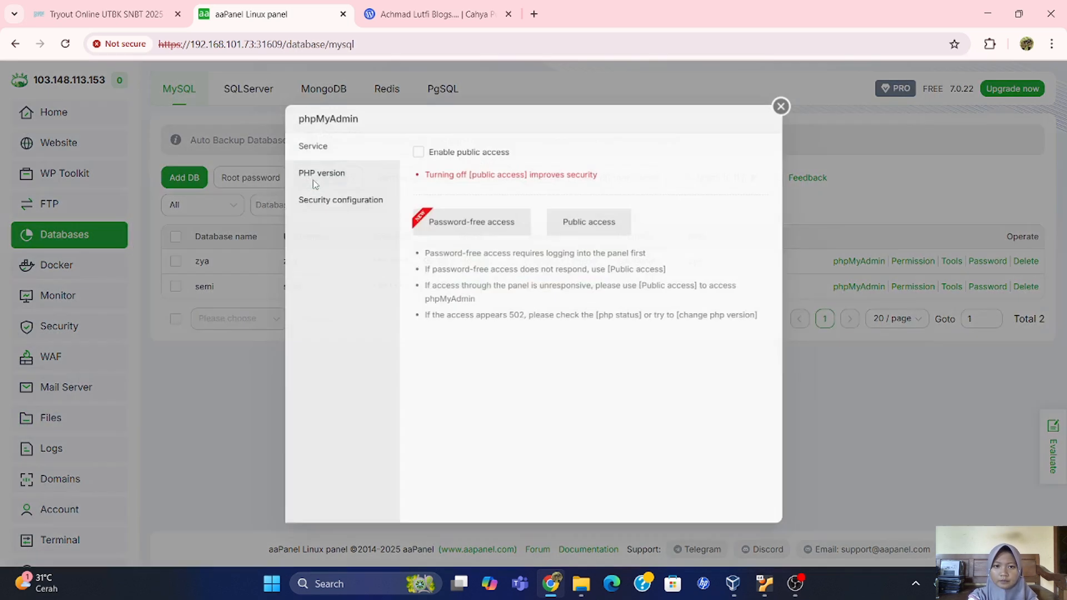
Import zyacbt-public-2024-04-29-tanpa-database.sql into the zya database through phpMyAdmin public access.
left_click(575, 218)
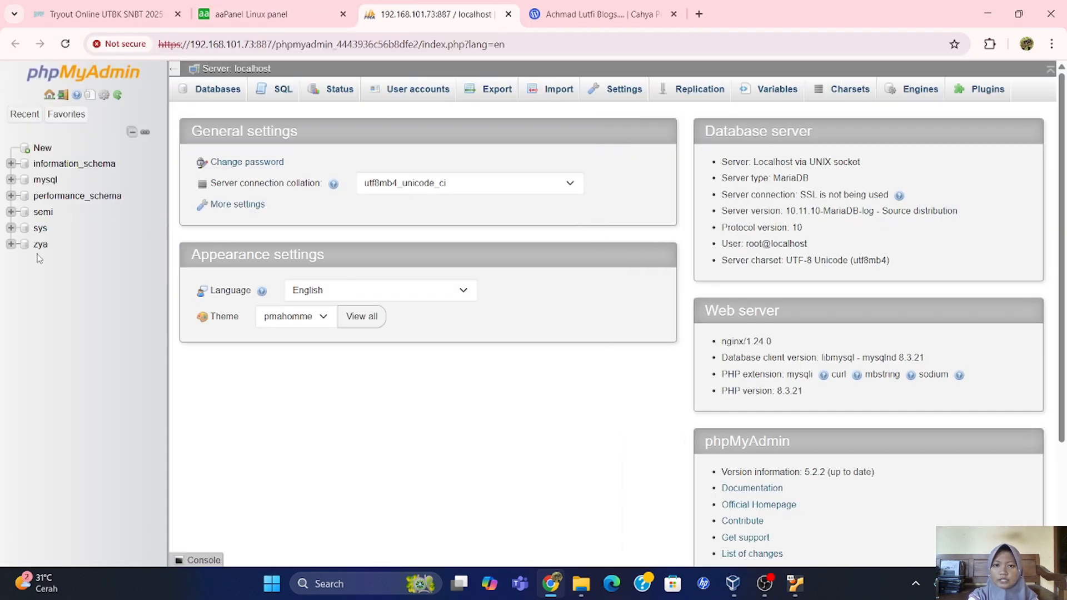
left_click(40, 244)
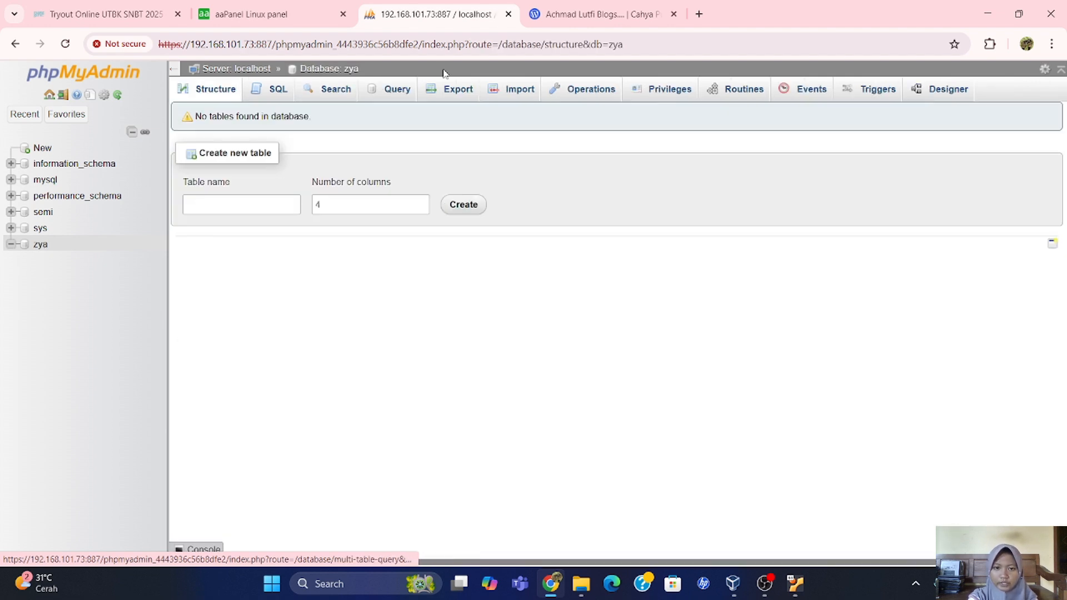
left_click(493, 94)
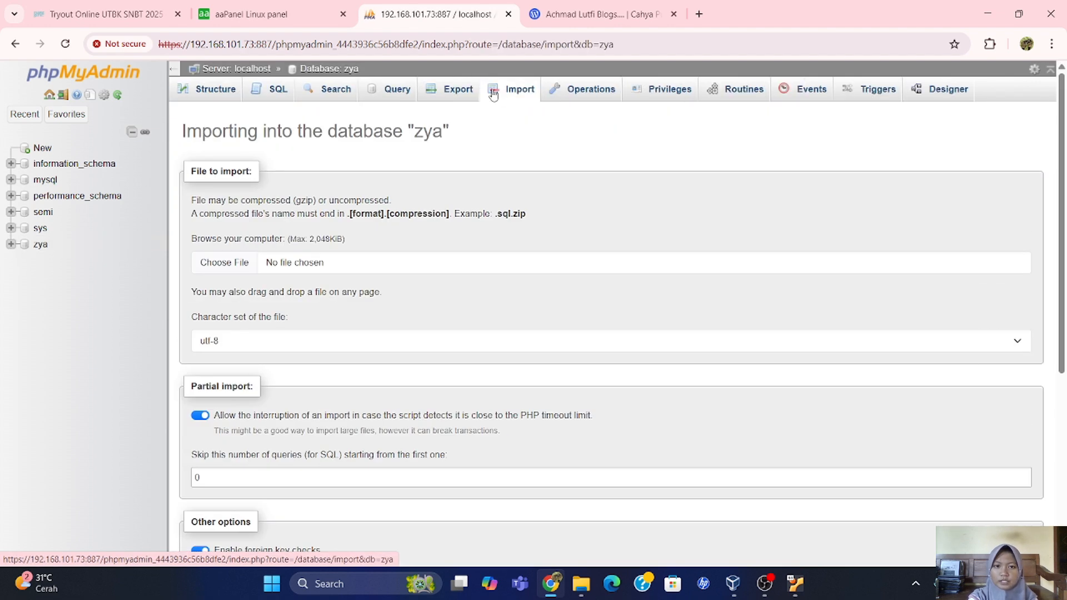
left_click(231, 268)
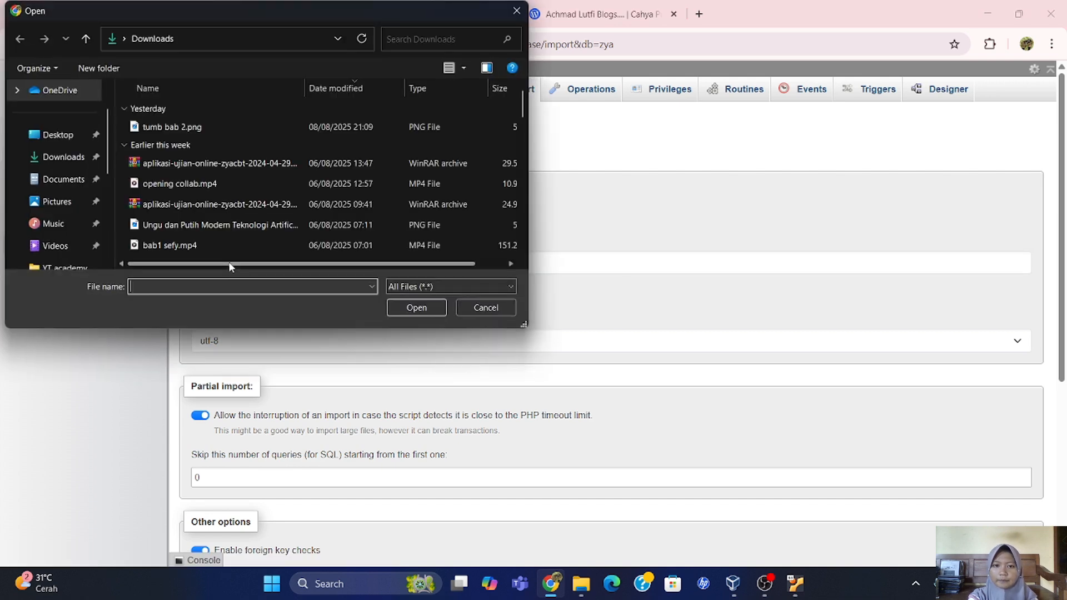
scroll(245, 205, "down", 1)
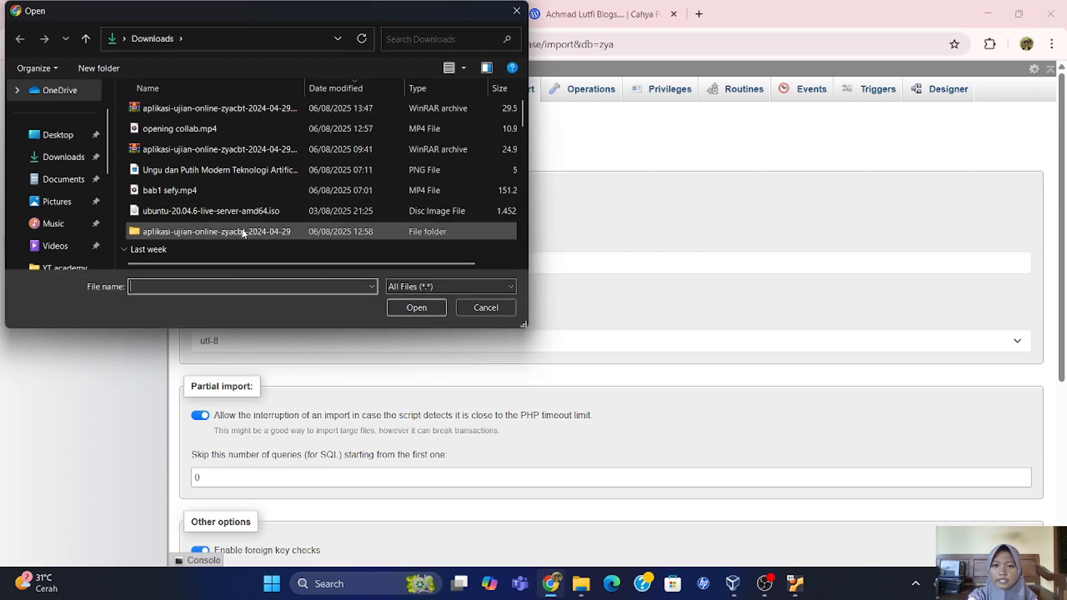
double_click(243, 233)
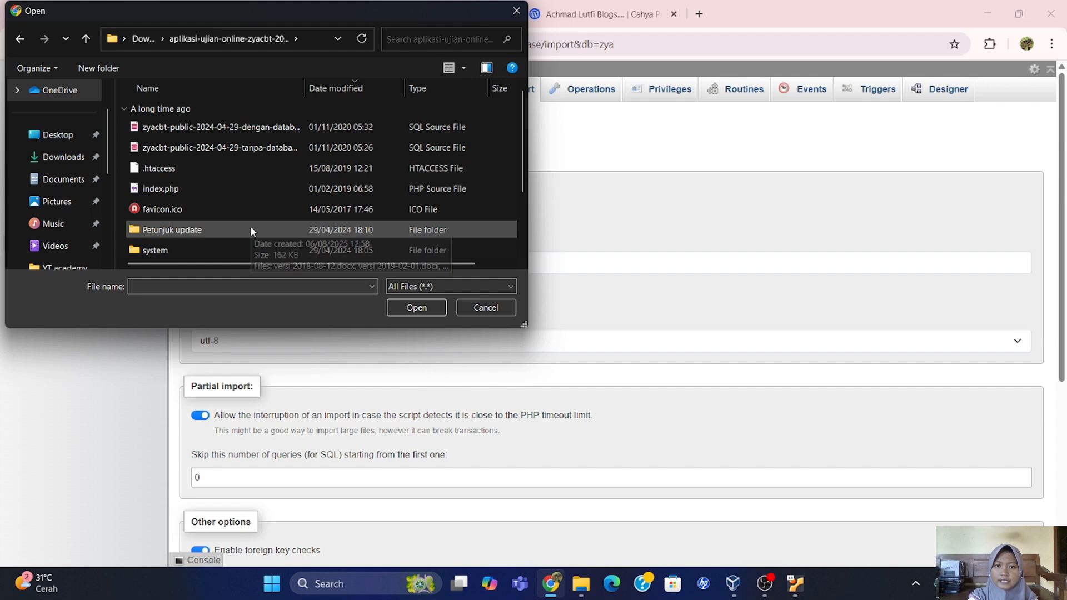
left_click(304, 149)
left_click(392, 305)
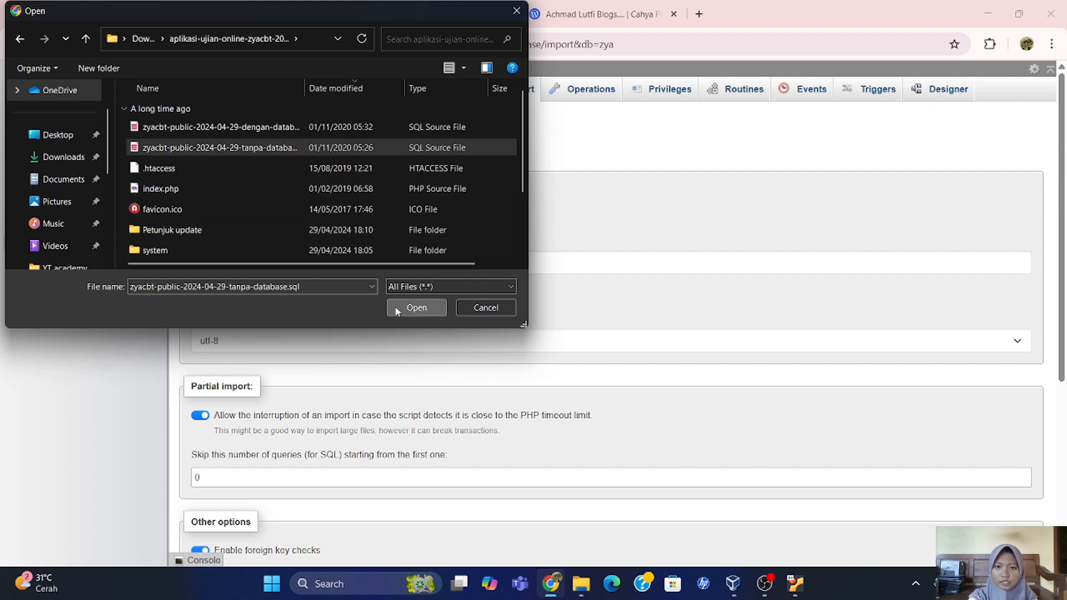
scroll(397, 311, "down", 5)
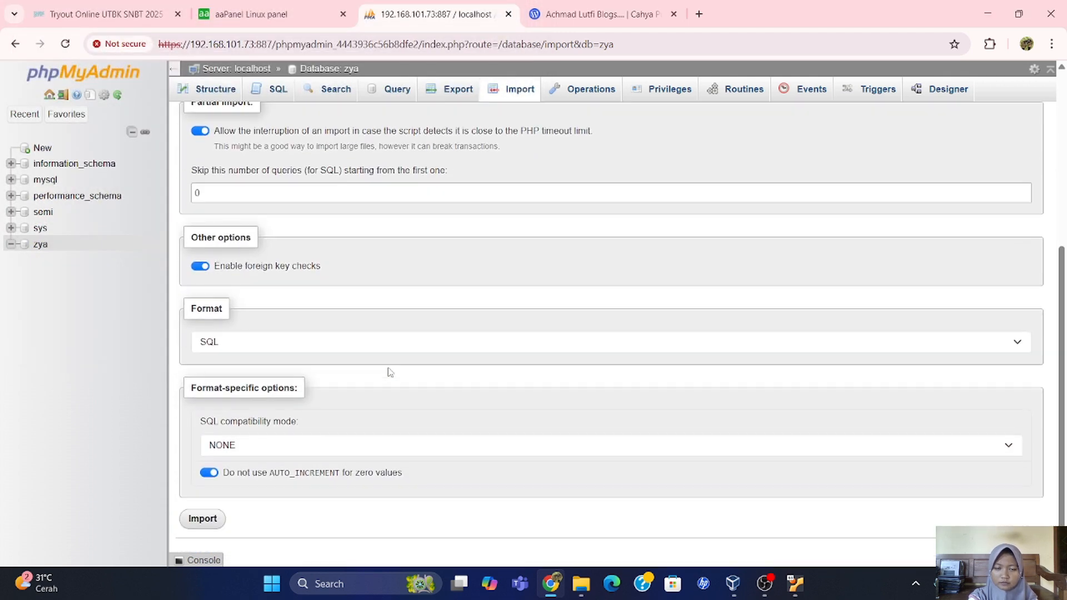
left_click(215, 520)
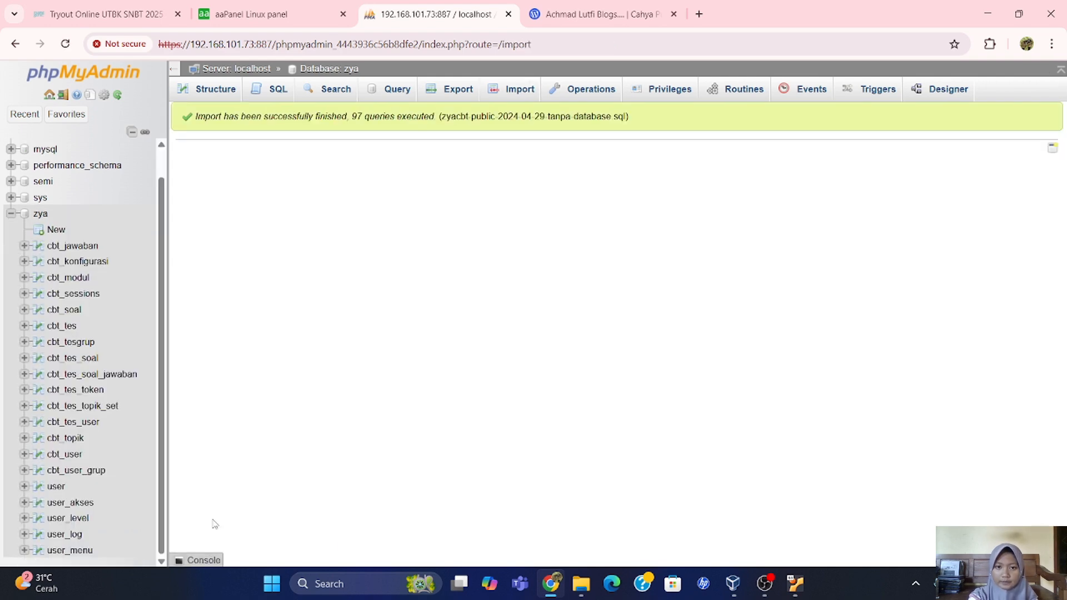
Load 192.168.101.73 in a new tab and log in with the admin operator credentials.
left_click(699, 15)
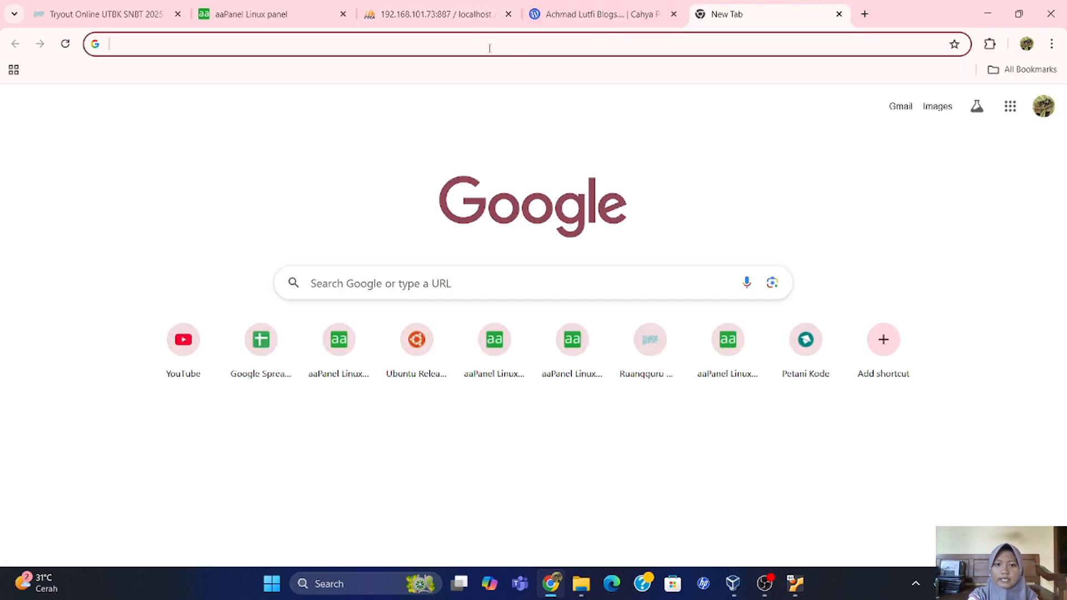
type("192.1")
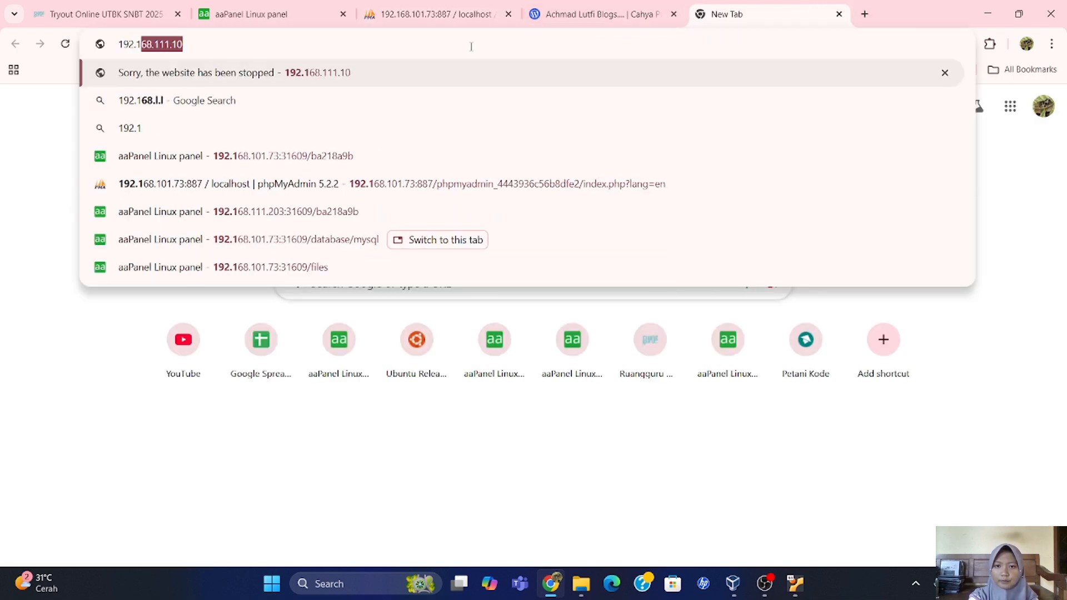
type("68.101.73:887/phpmyadmin_4443936c56b8dfe2/index.php?lang=en")
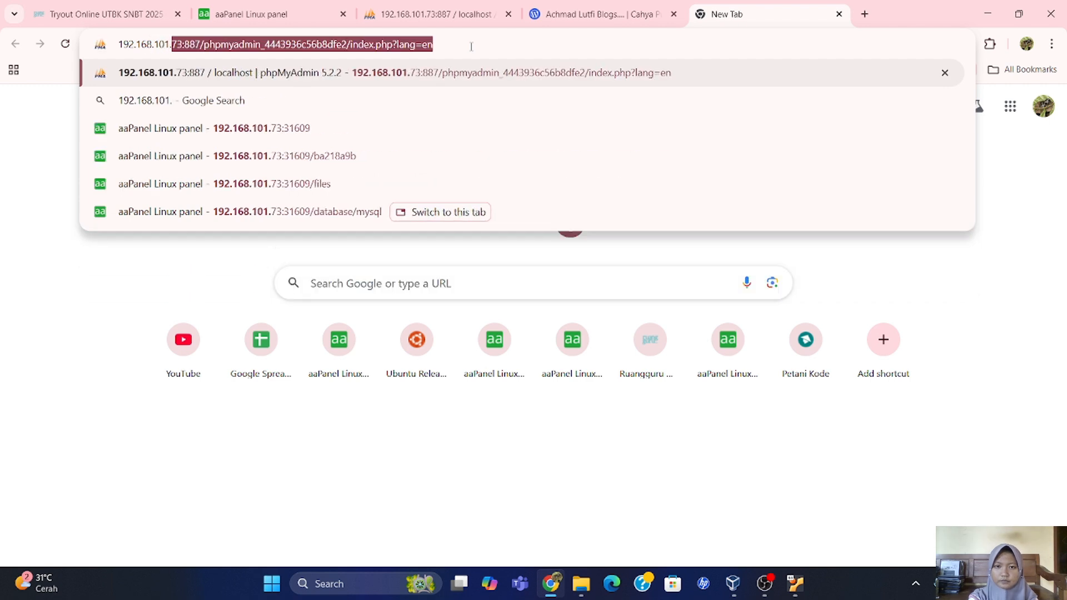
key("Return")
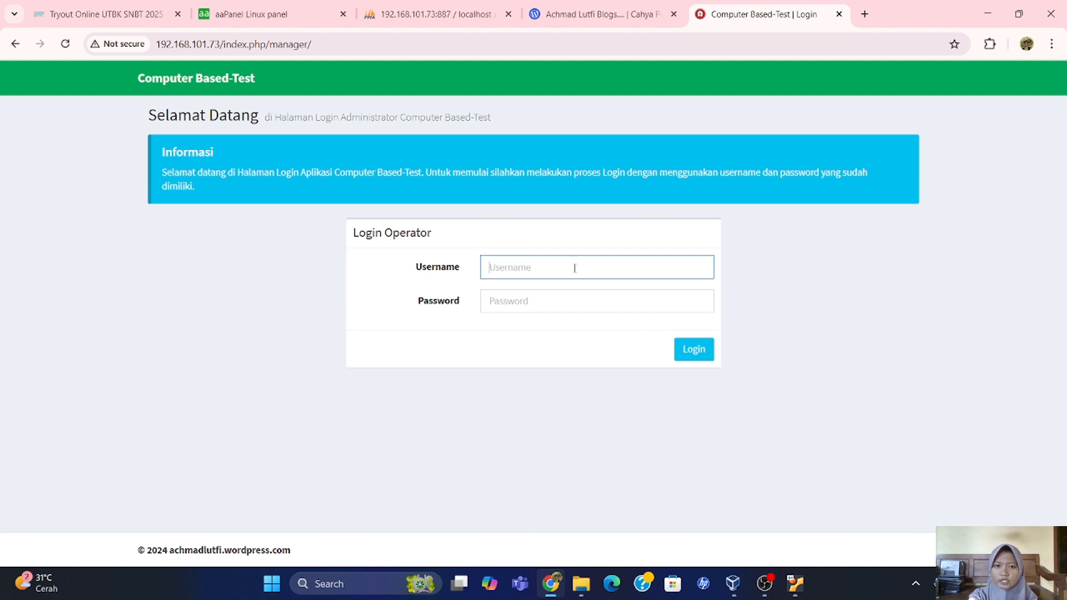
left_click(573, 267)
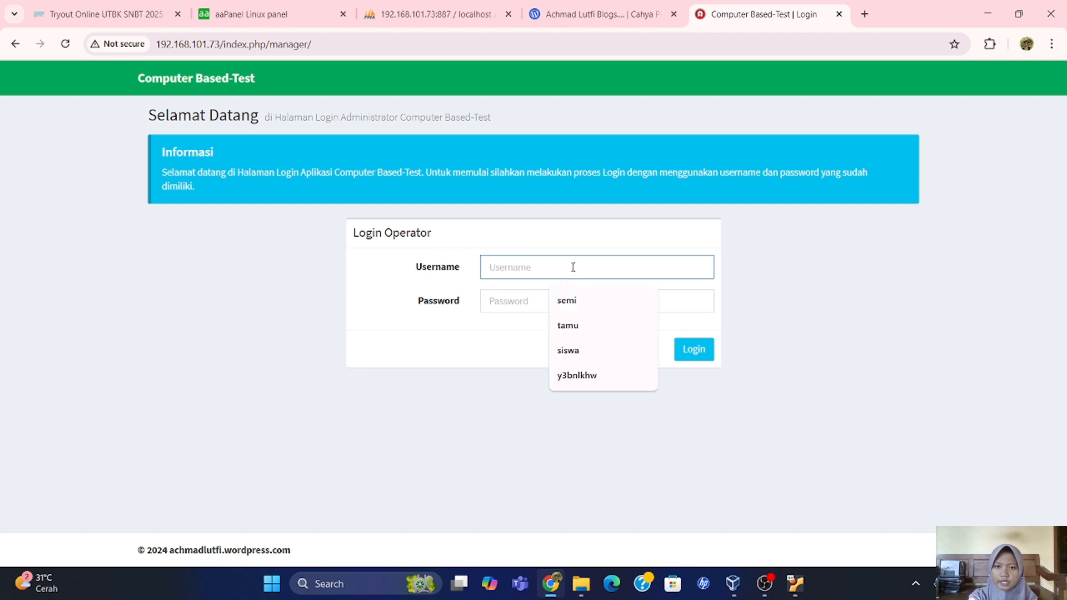
type("admin")
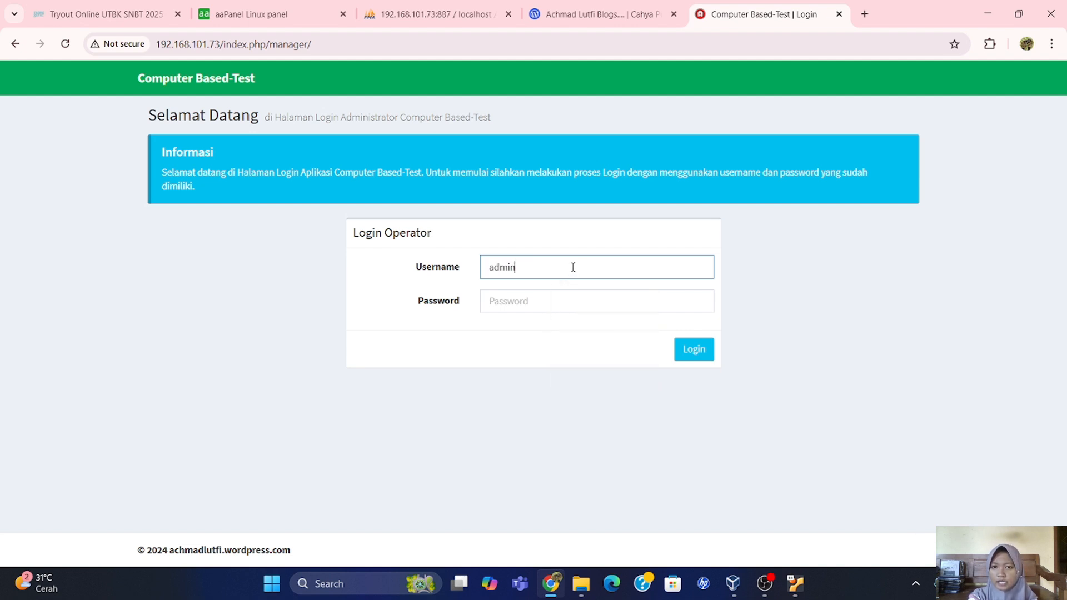
left_click(554, 302)
type("a")
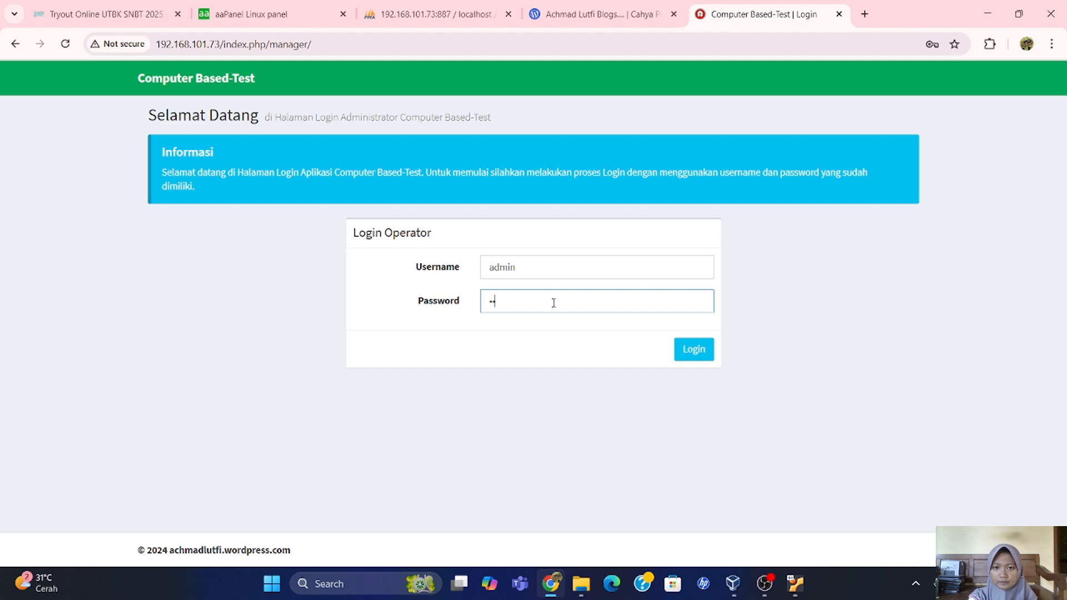
left_click(676, 352)
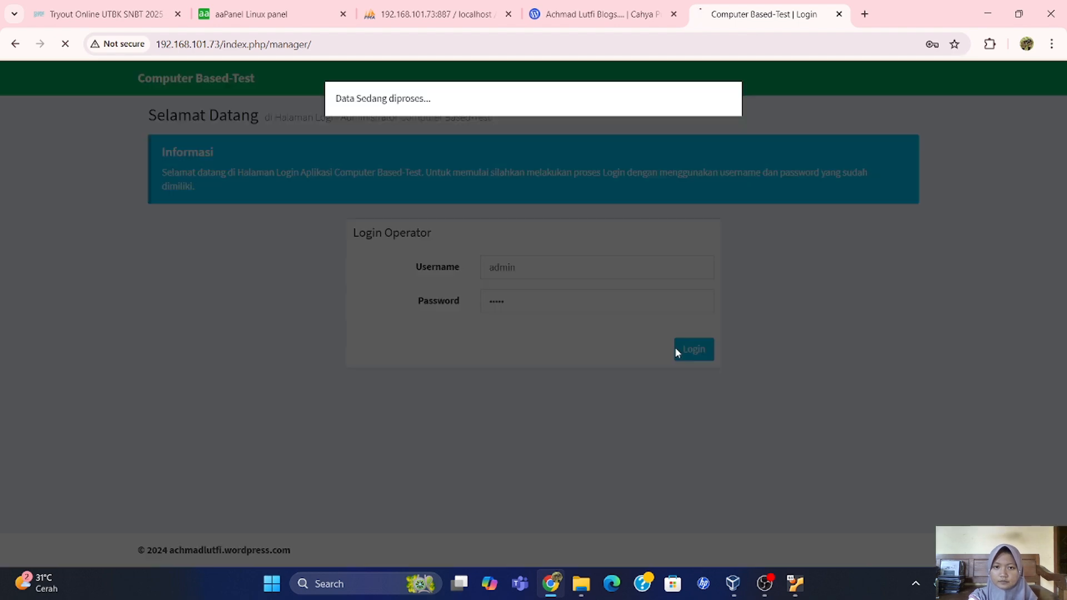
Dismiss the change-password prompt and browse the Soal, Import Soal Word and Daftar Peserta pages.
left_click(653, 241)
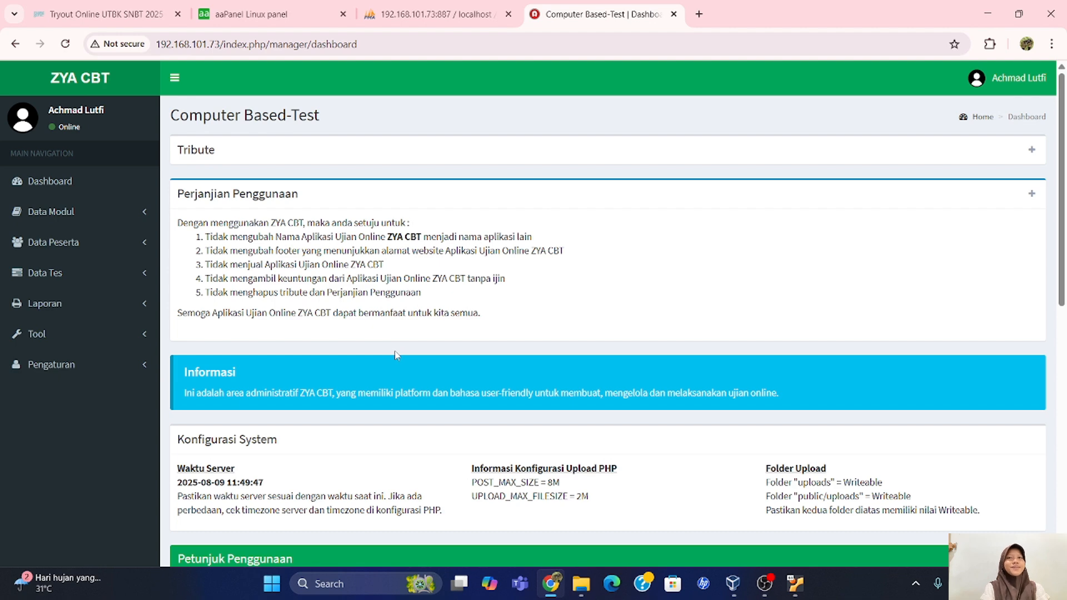
left_click(83, 219)
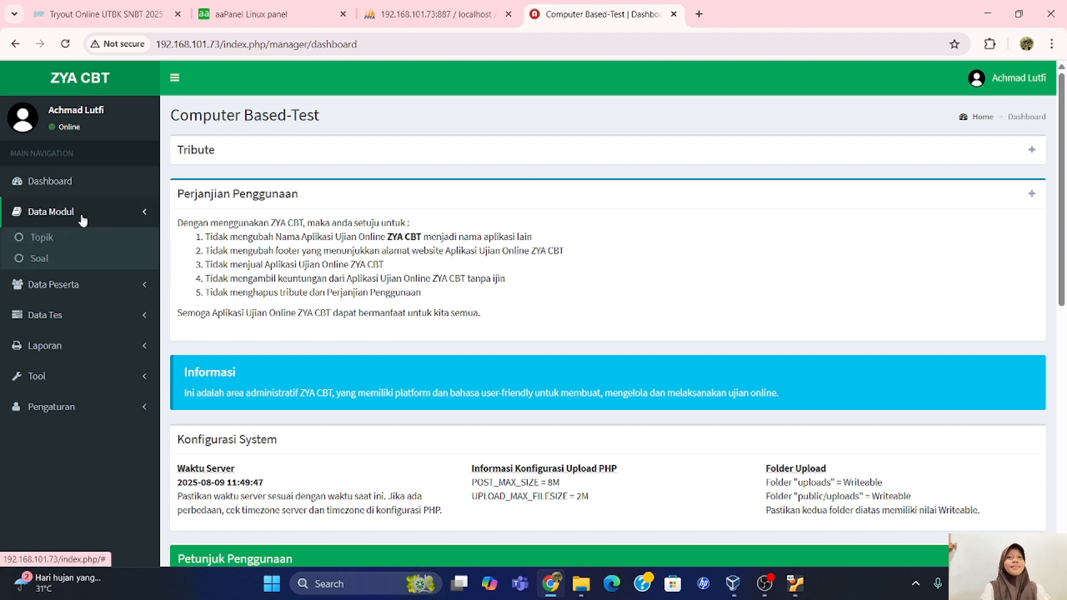
left_click(58, 262)
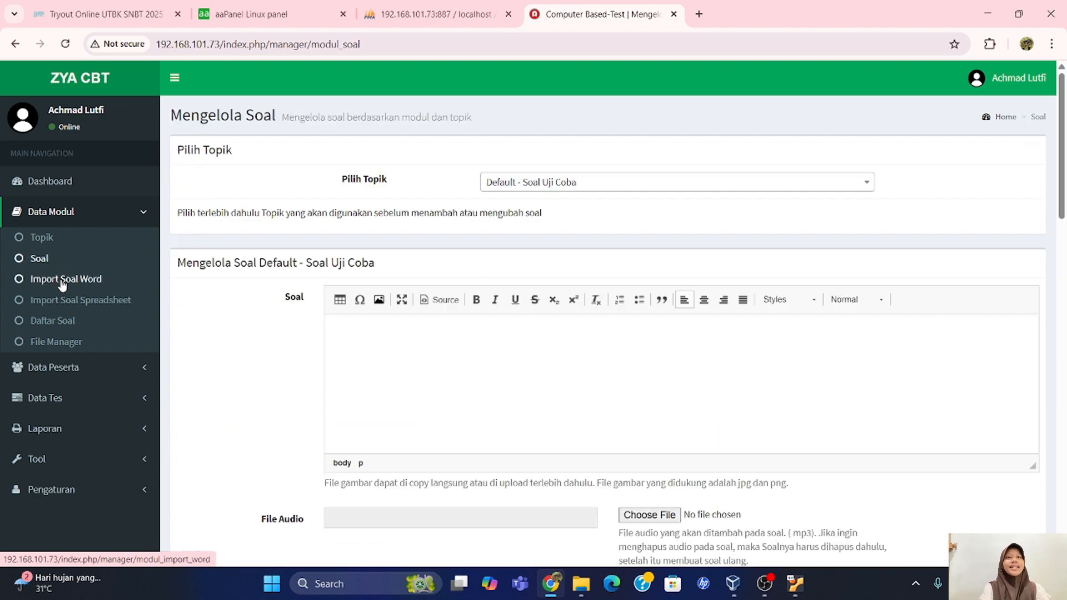
left_click(62, 284)
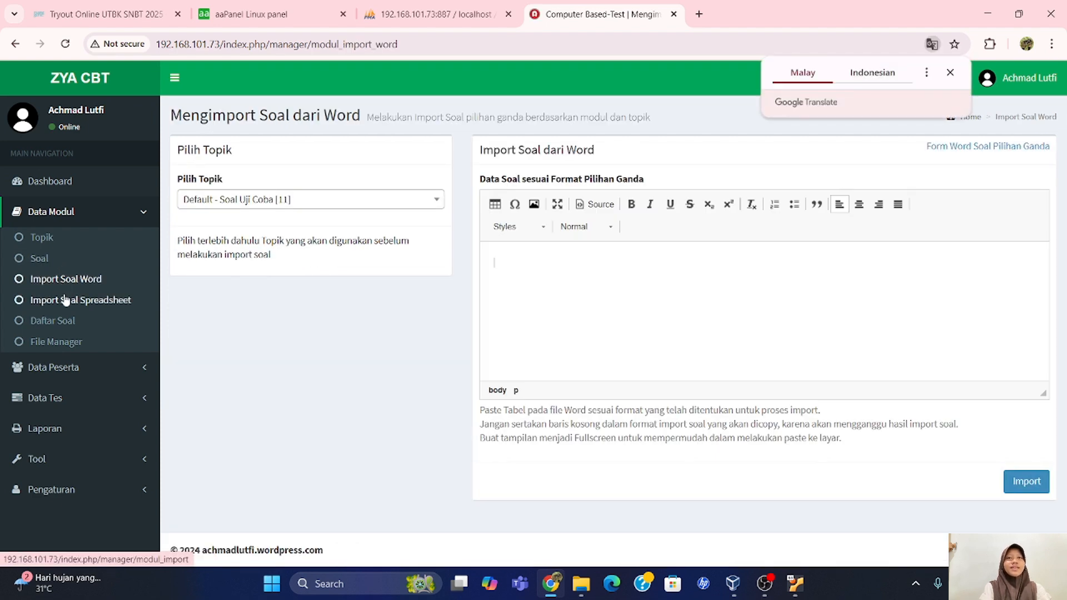
left_click(77, 373)
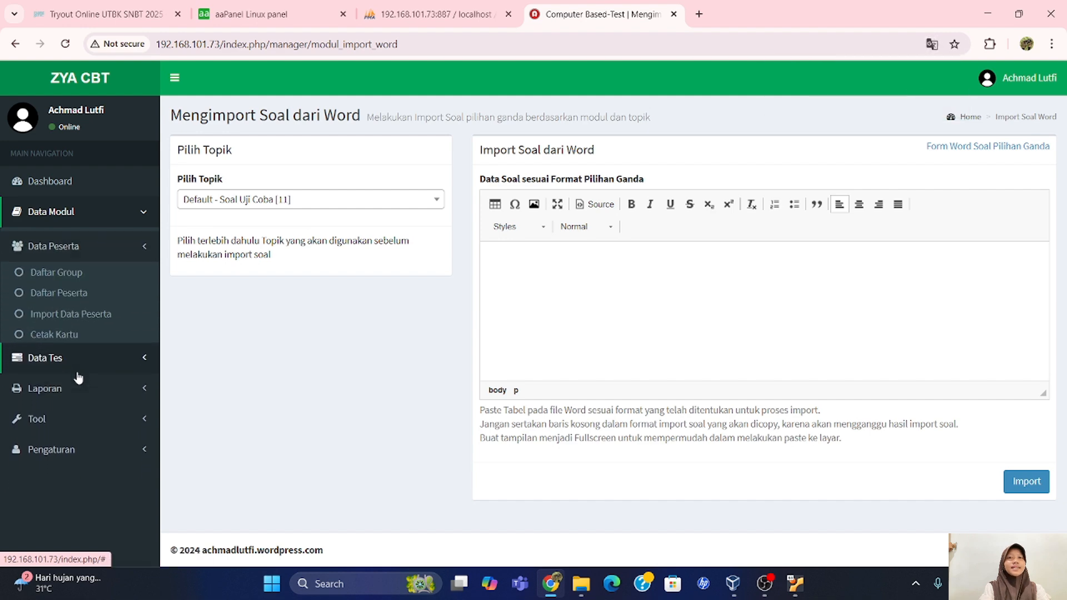
left_click(80, 296)
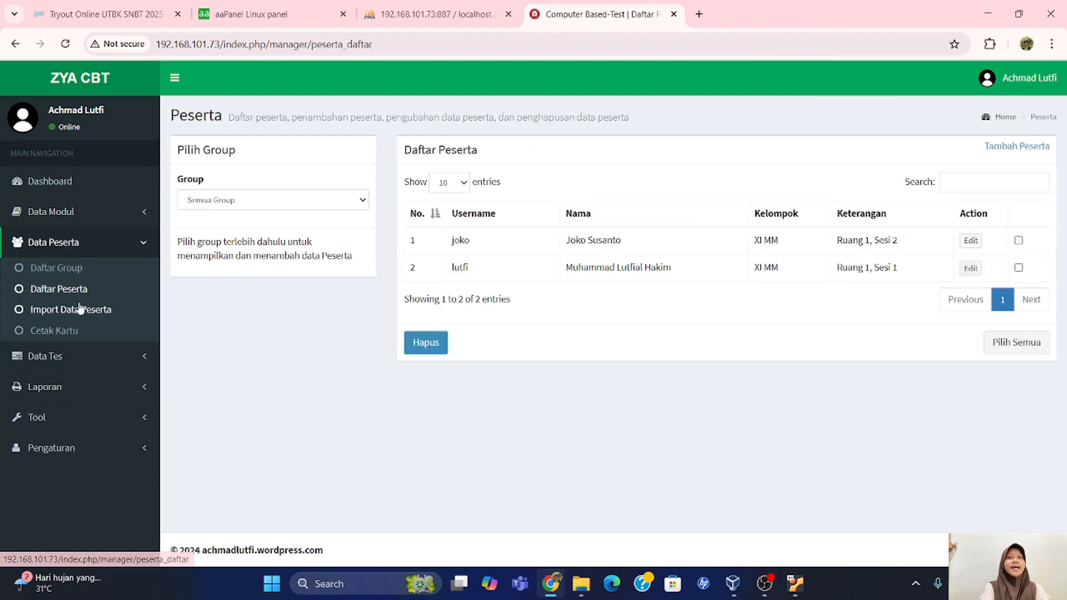
Browse Tambah Tes, the question item analysis report, Tool, and the Pengaturan ZYACBT settings.
left_click(79, 368)
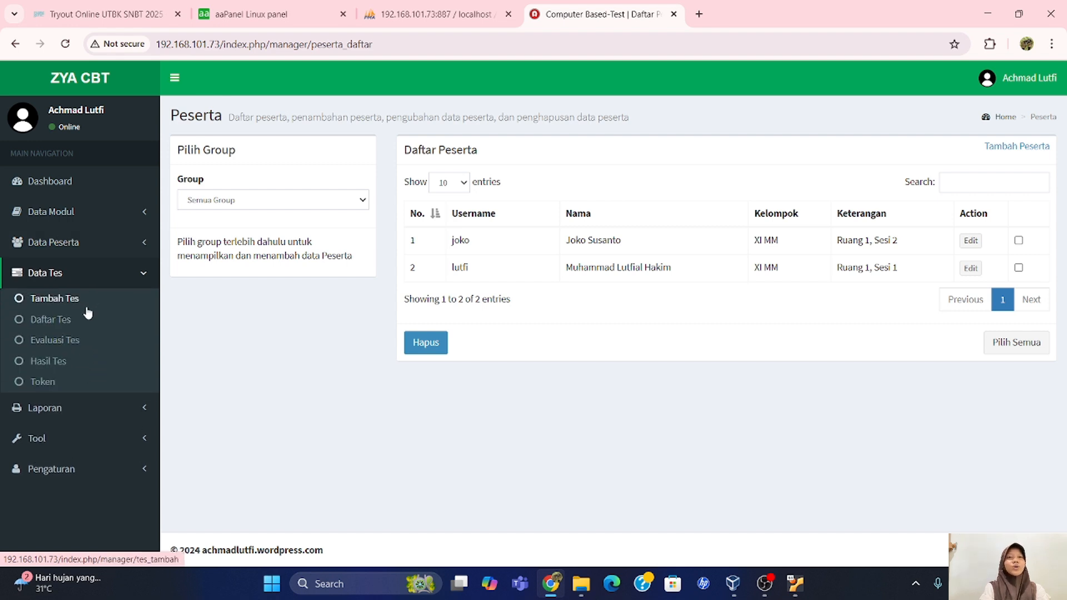
left_click(83, 303)
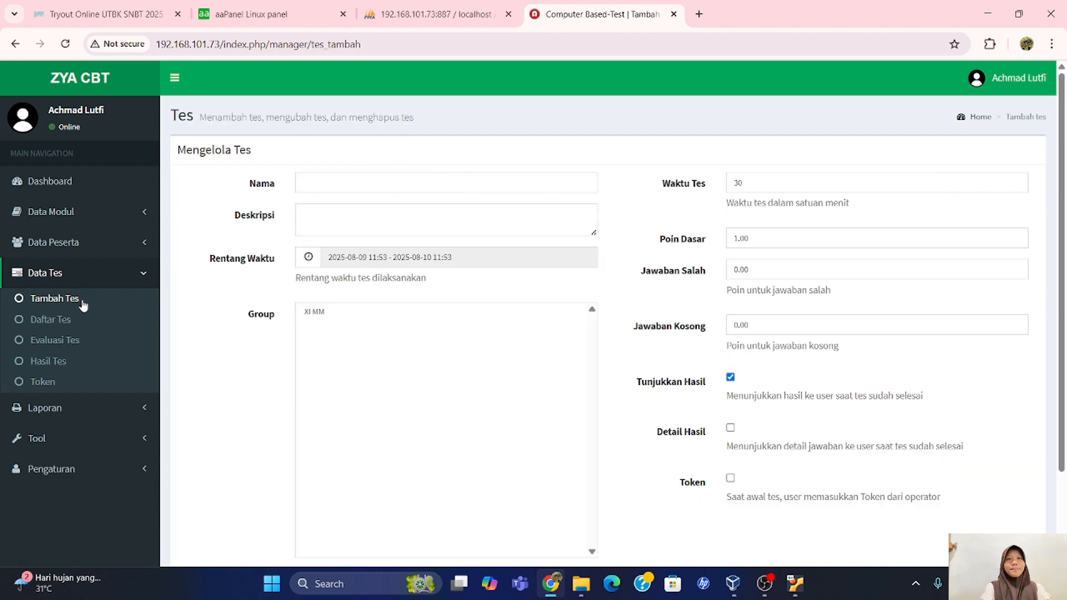
left_click(85, 410)
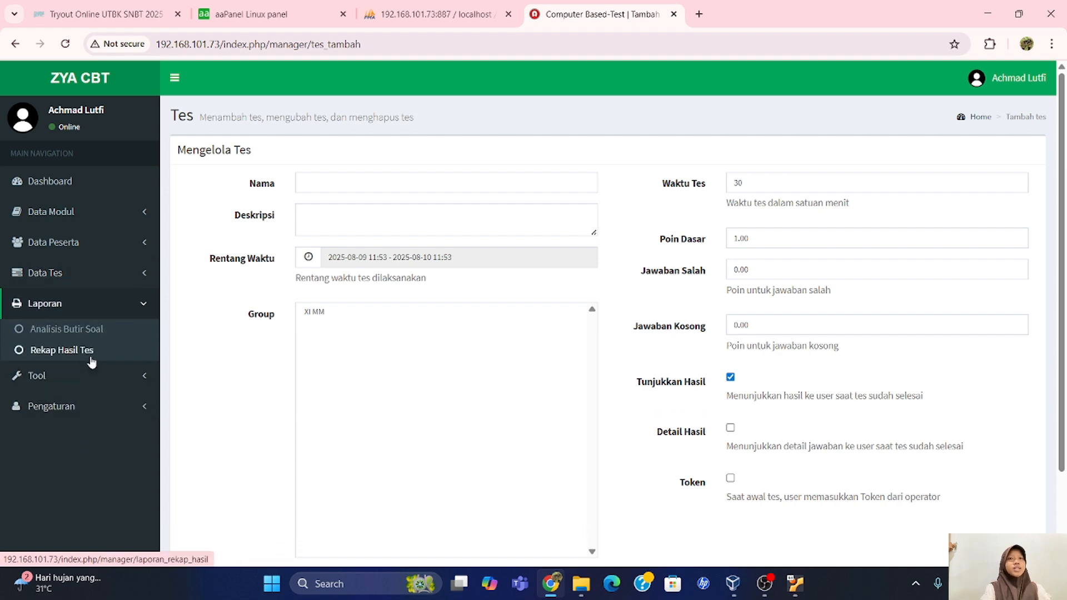
left_click(87, 330)
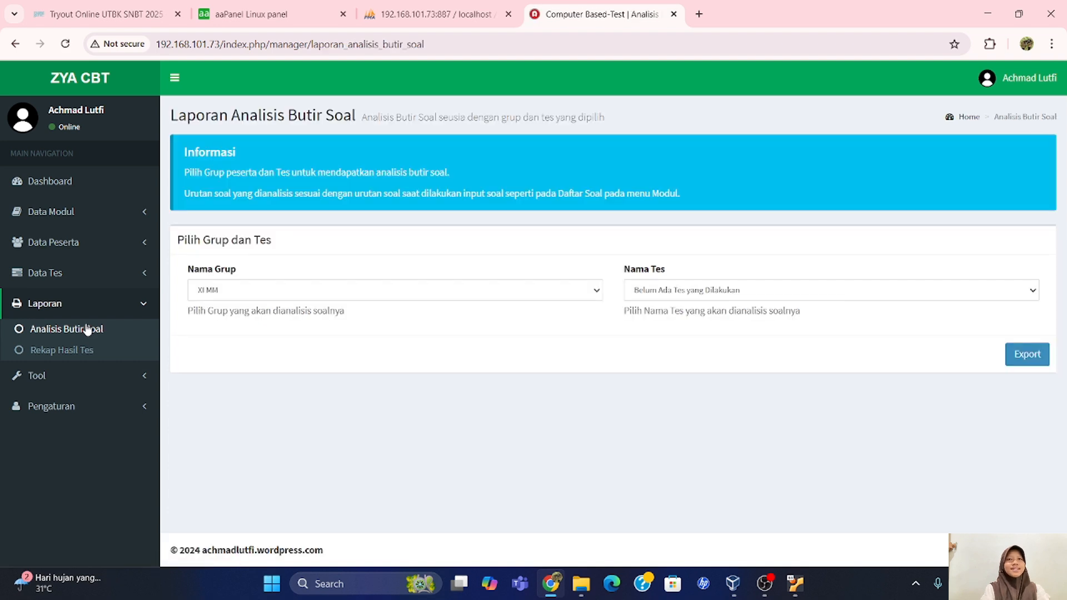
left_click(94, 379)
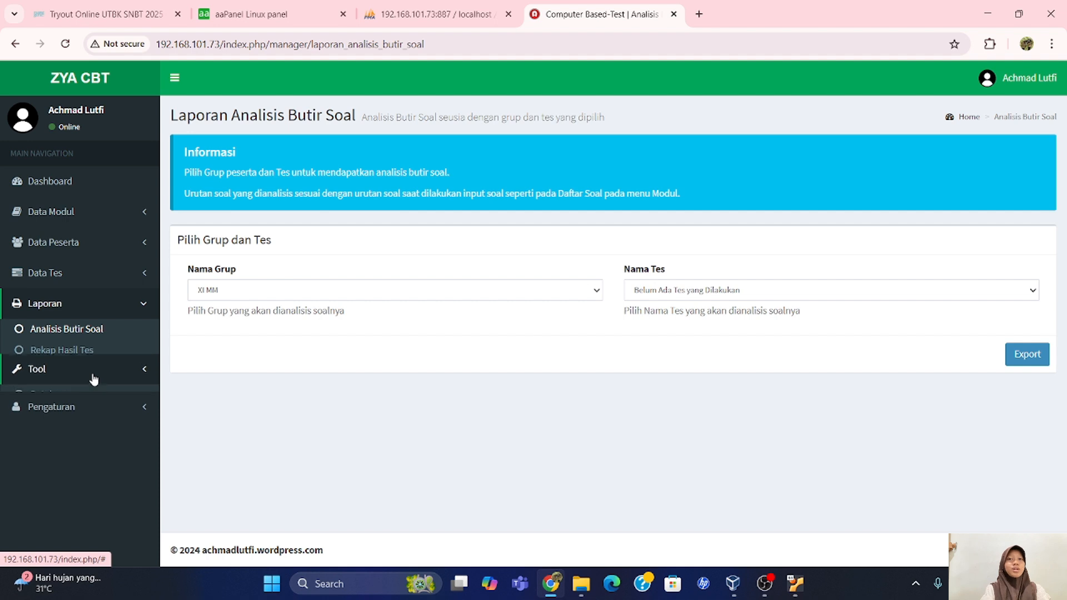
left_click(86, 413)
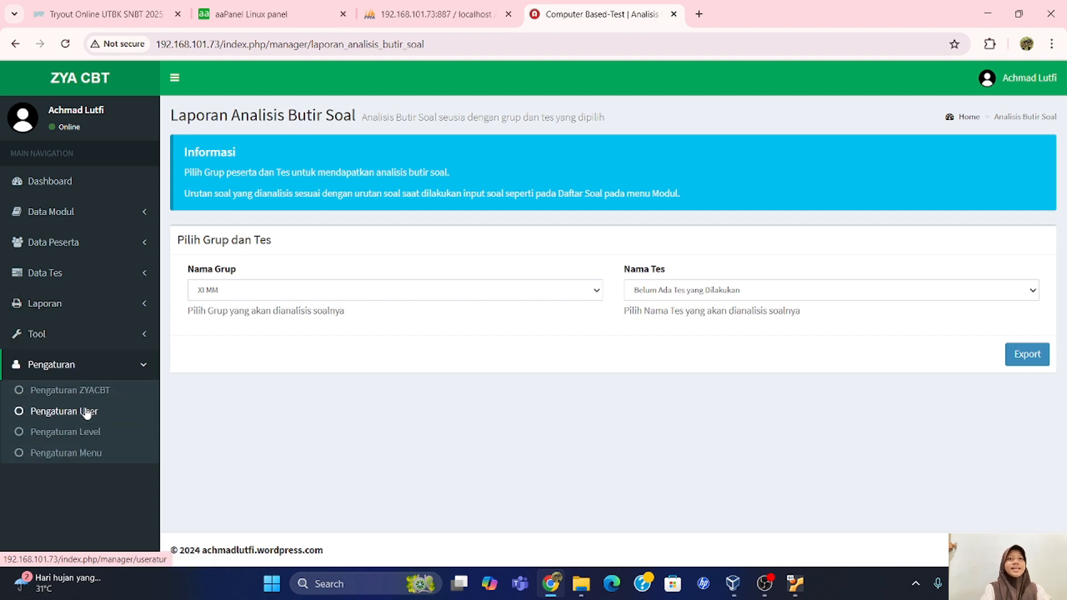
left_click(85, 392)
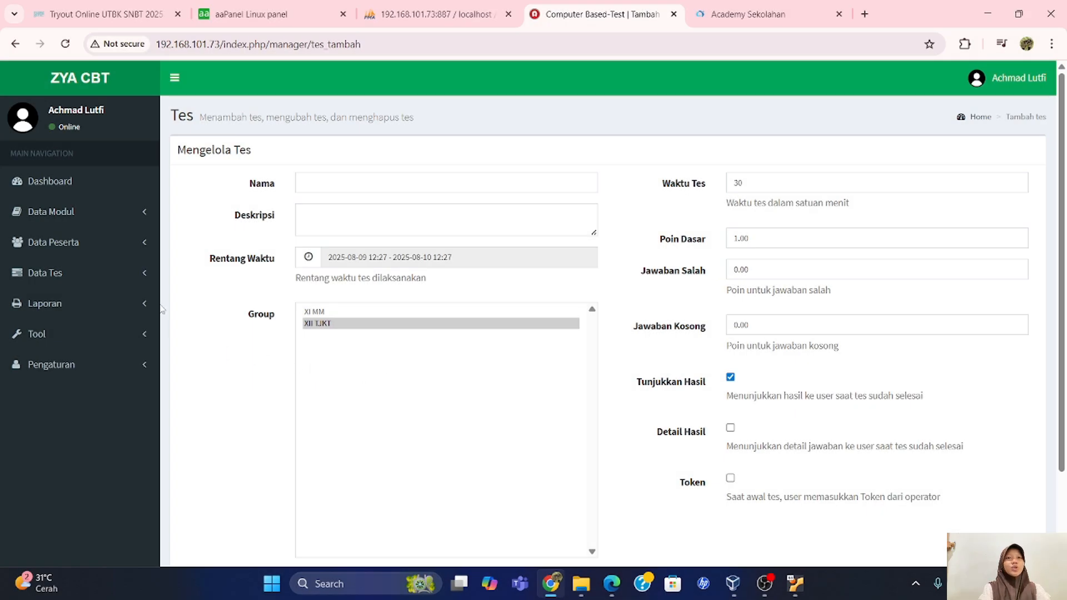
Fill Tambah Tes with name 'Bahasa Inggris', description 'bhs.inggris', and group XII TJKT.
left_click(106, 274)
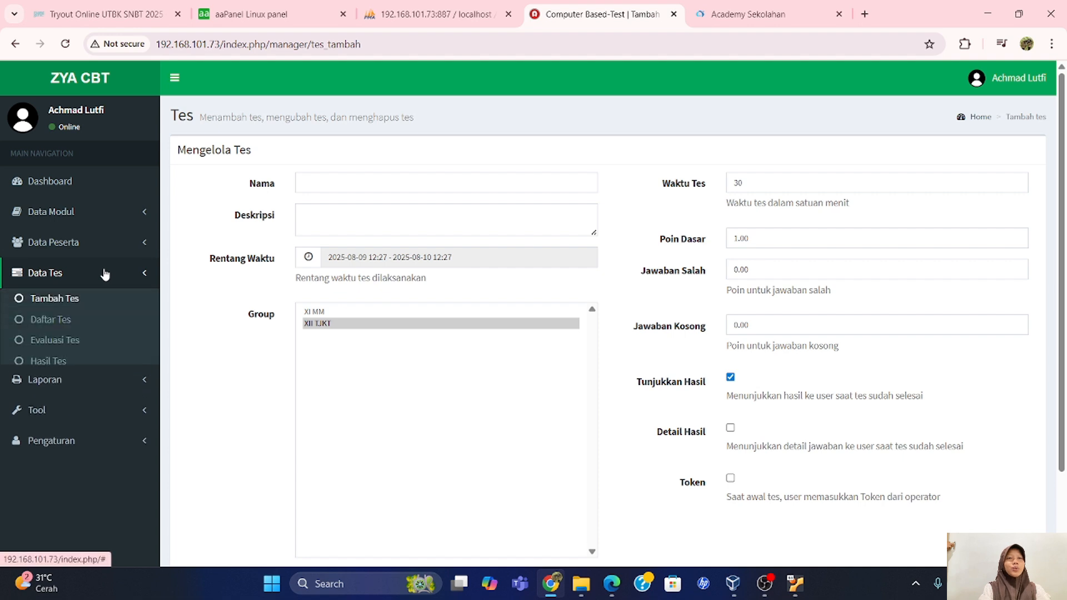
left_click(87, 304)
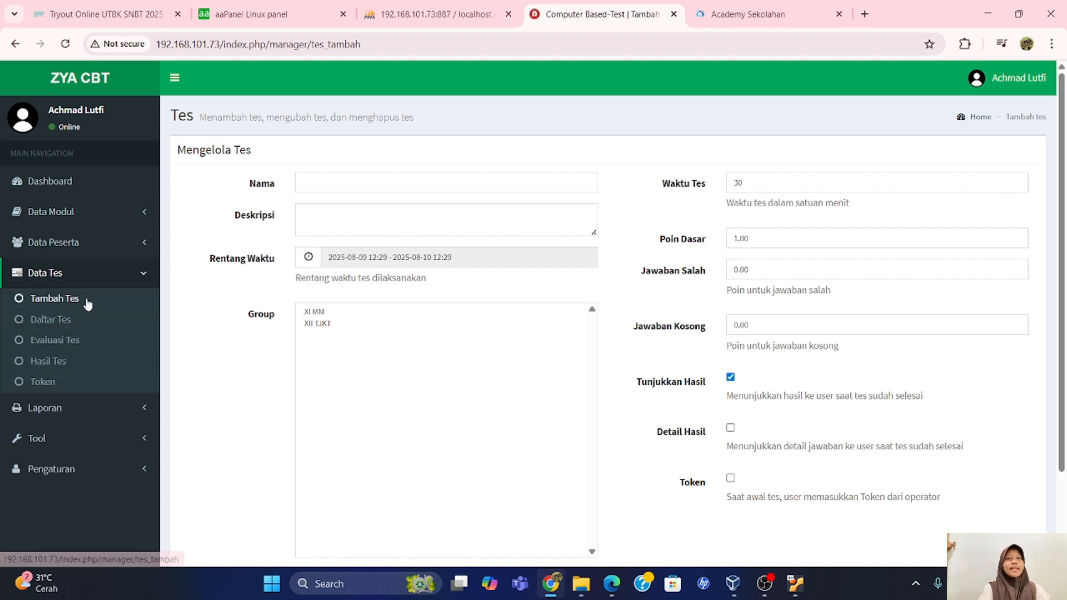
left_click(313, 182)
type("Bahasa")
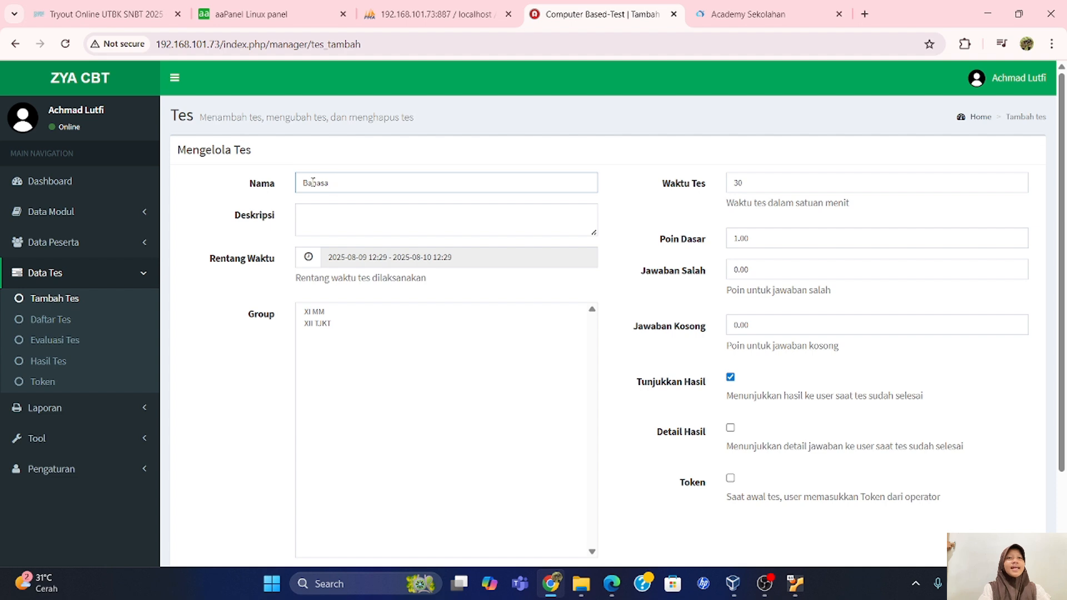
type(" Inggris")
left_click(345, 222)
type("bhs.ing")
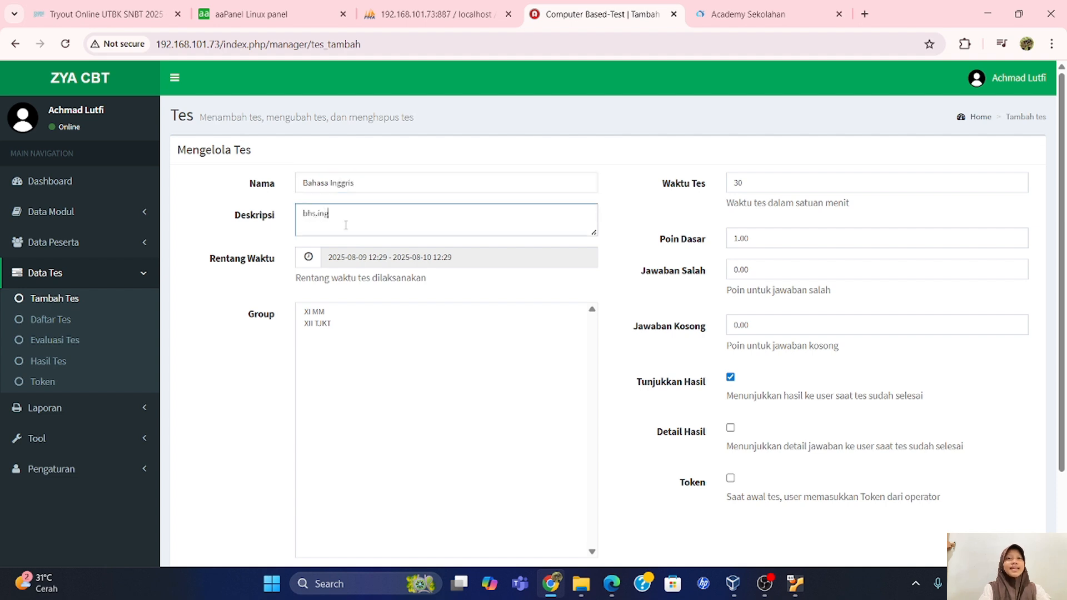
type("gris")
left_click(338, 327)
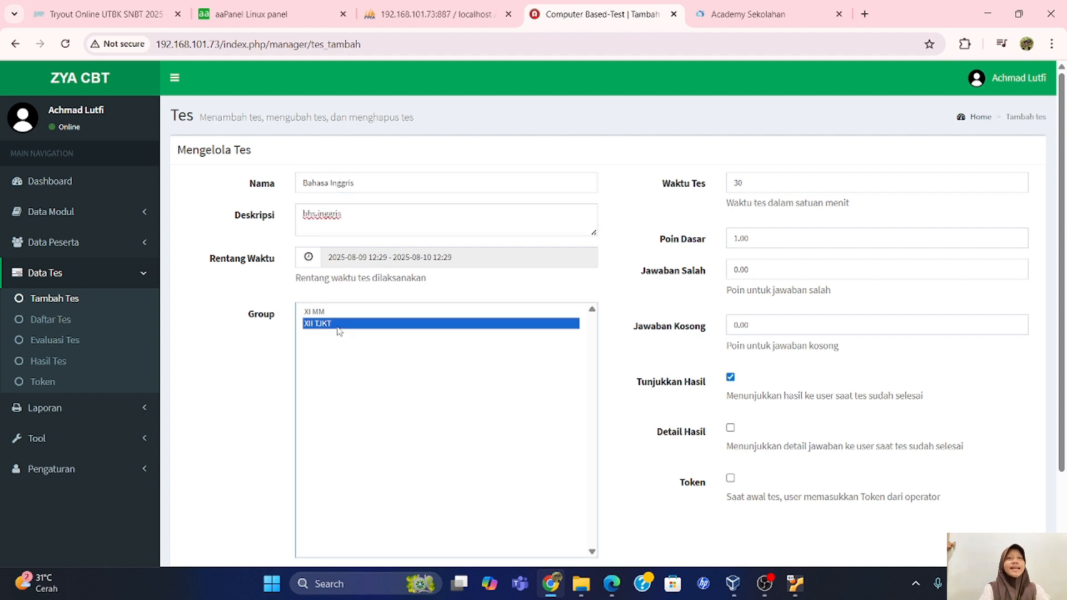
Save the new test, then view Daftar Tes and the essay evaluation page.
scroll(340, 331, "down", 2)
left_click(1003, 492)
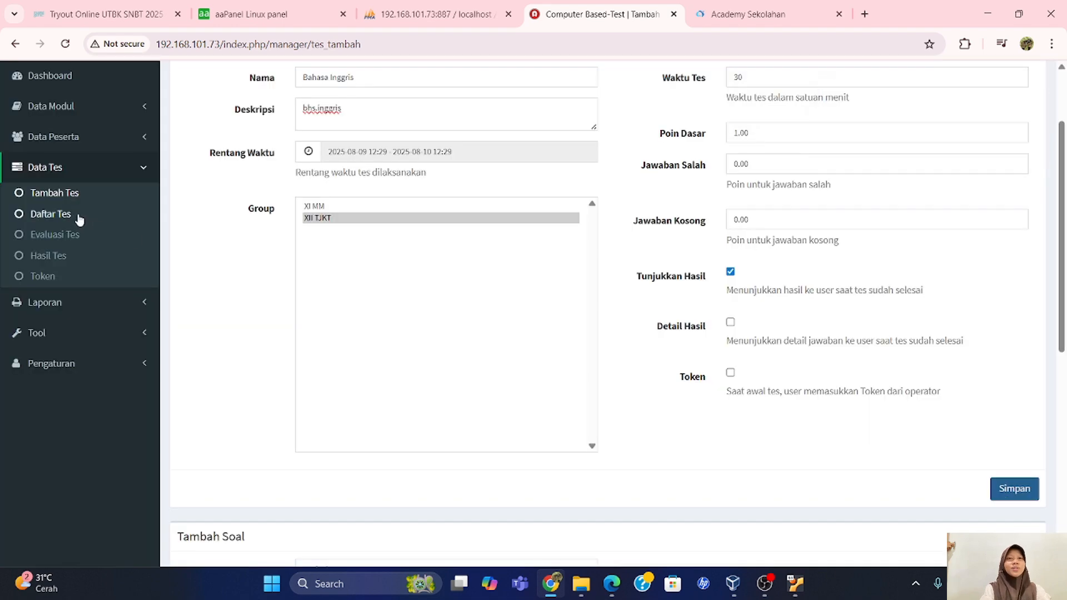
left_click(62, 215)
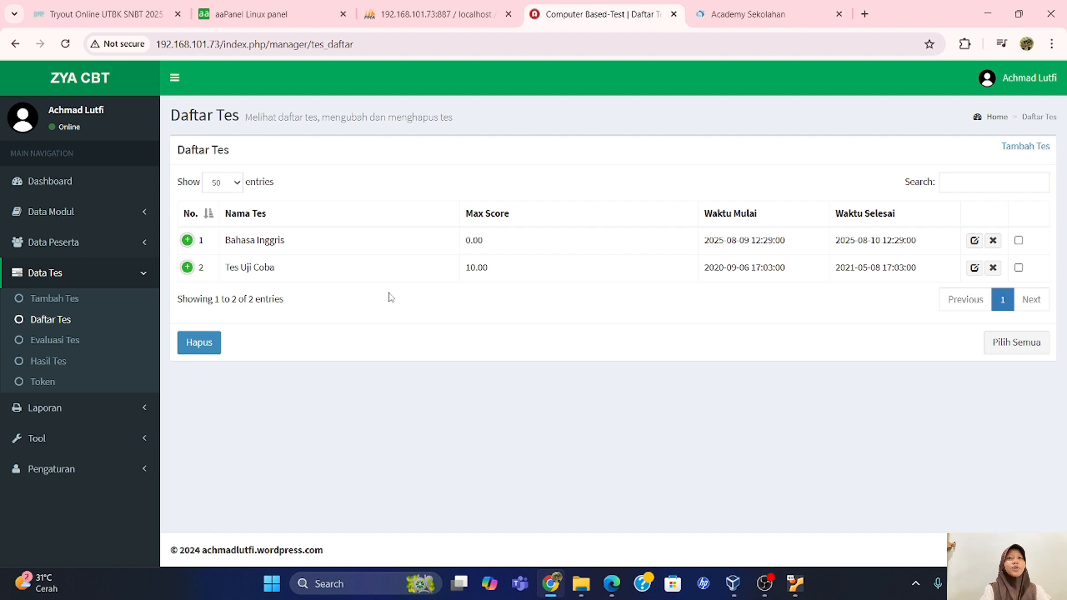
left_click(67, 345)
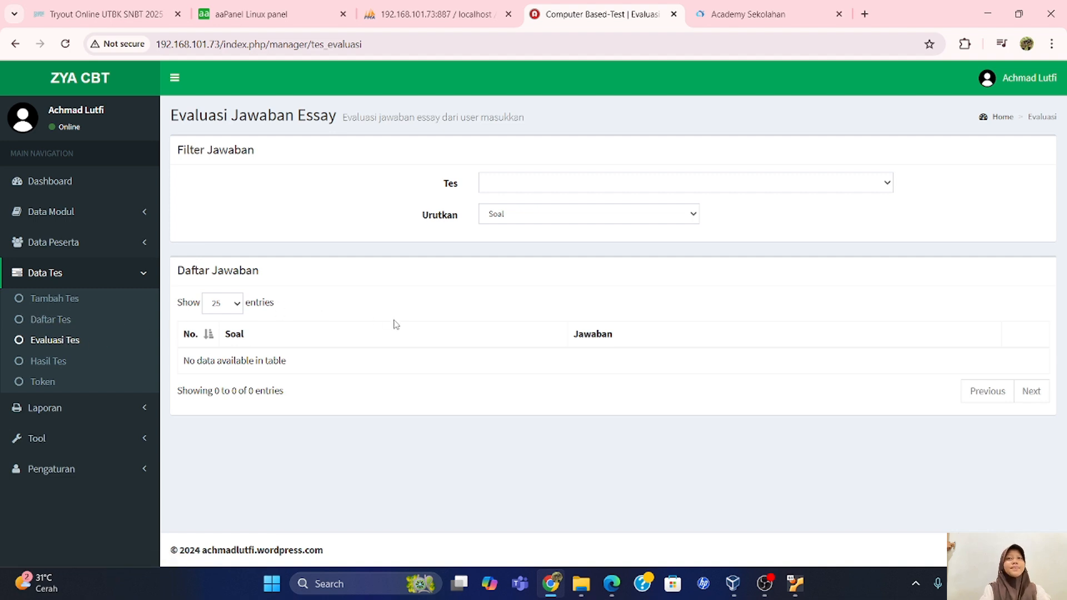
Review Hasil Tes and its Urutkan sort options unchanged, then go to the Token page.
left_click(51, 360)
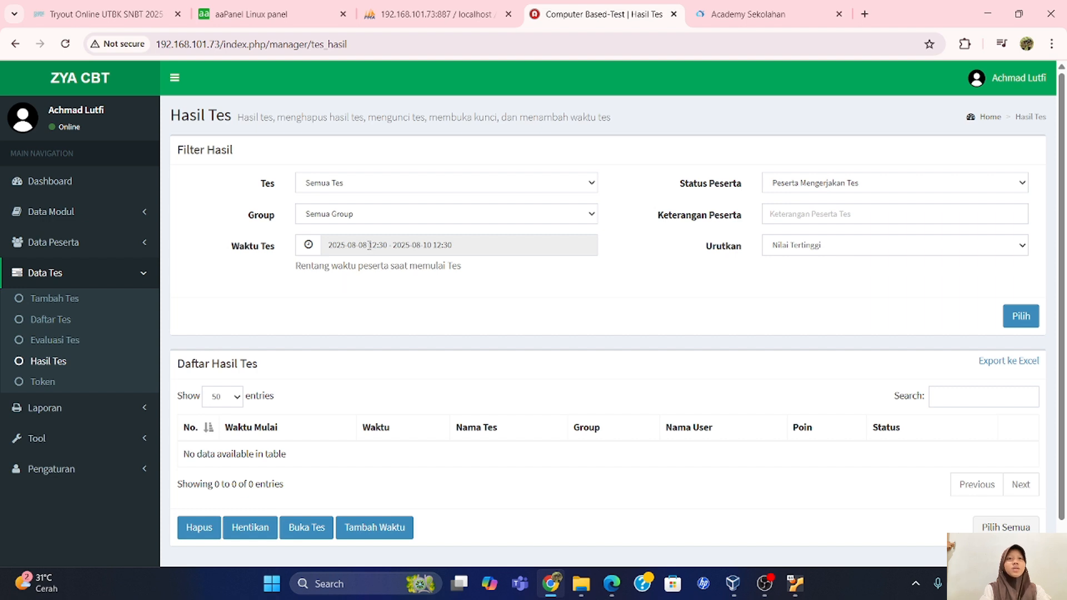
scroll(393, 293, "down", 1)
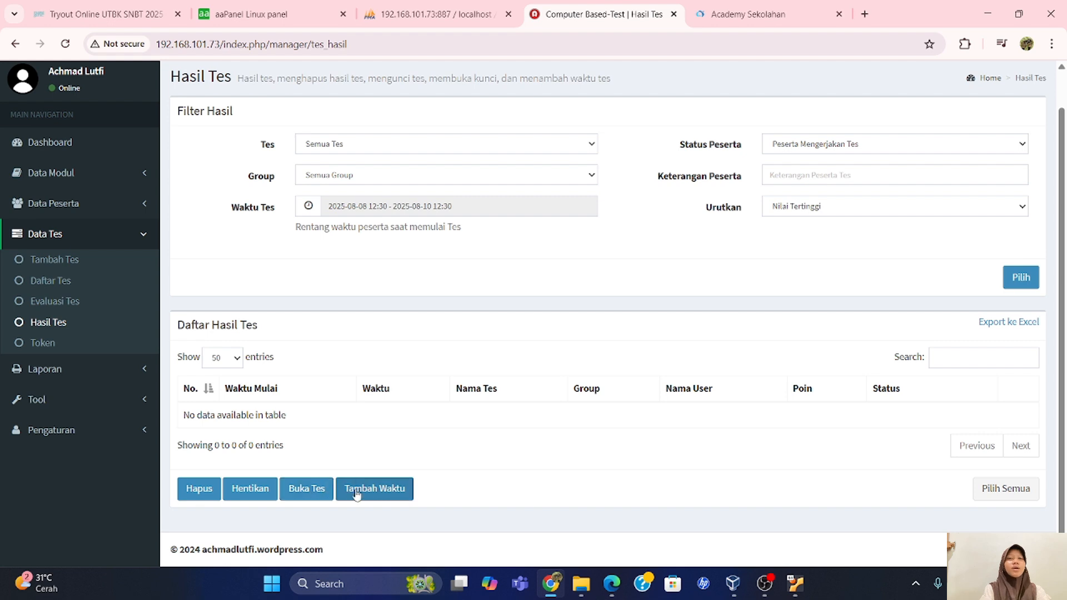
left_click(783, 215)
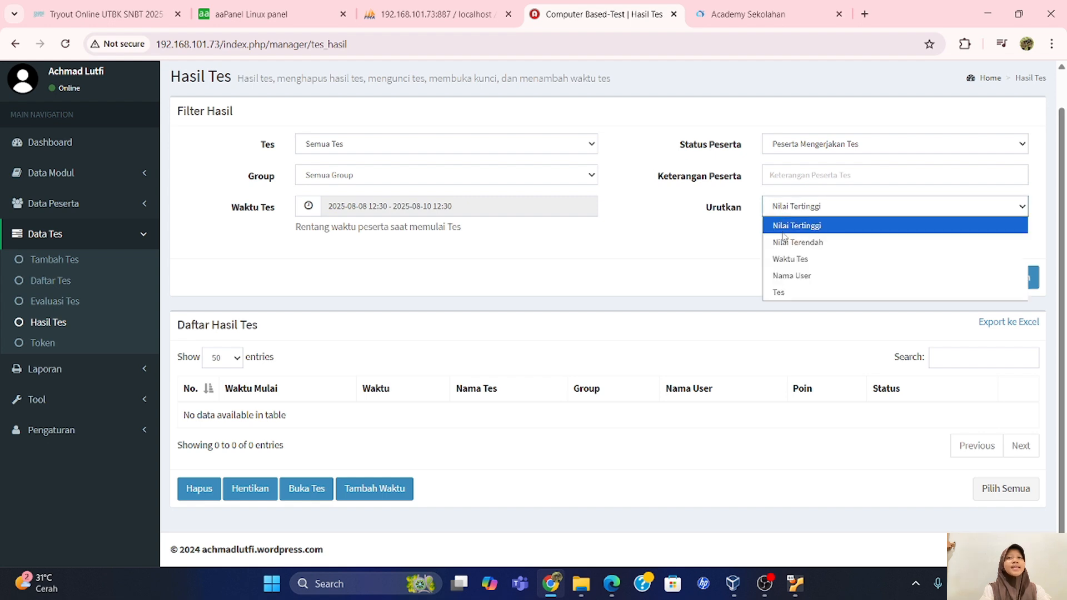
left_click(740, 238)
left_click(53, 345)
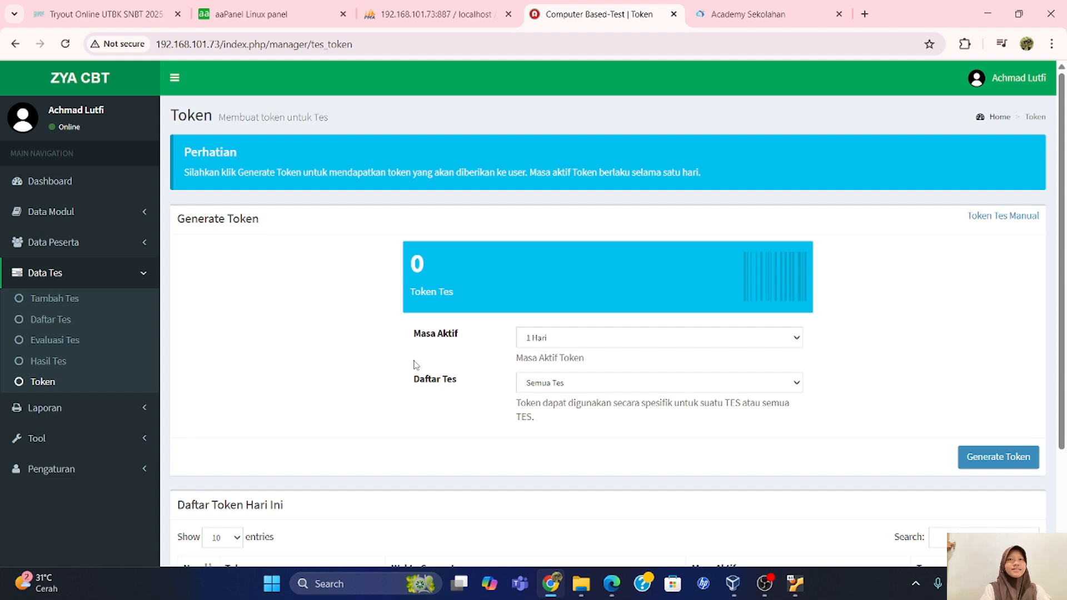
Save a manual one-day test token valid for all tests (Semua Tes).
left_click(975, 218)
left_click(446, 157)
type("Inggris")
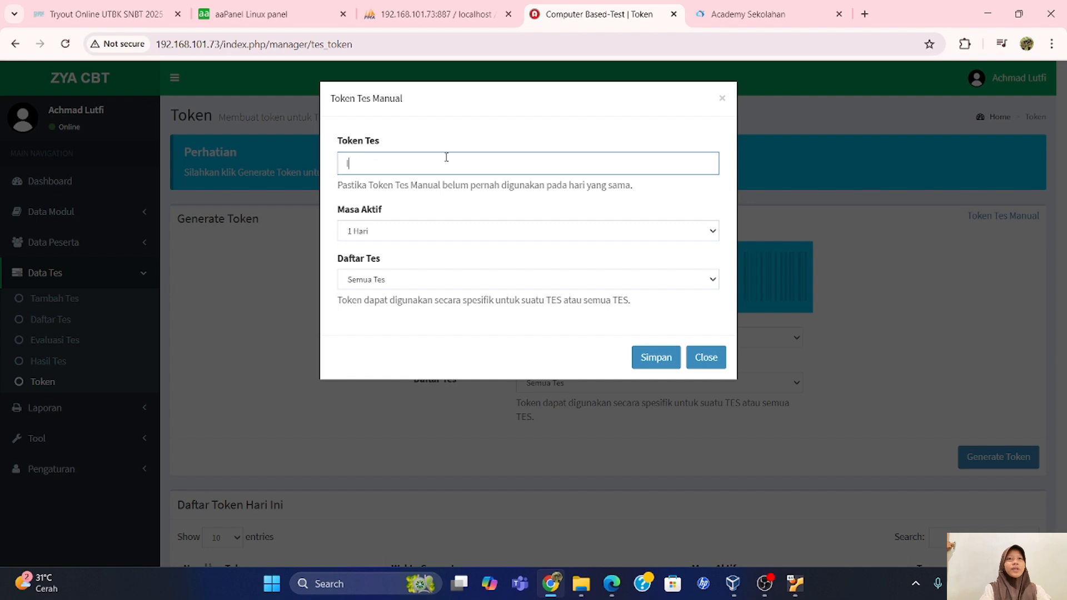
left_click(417, 285)
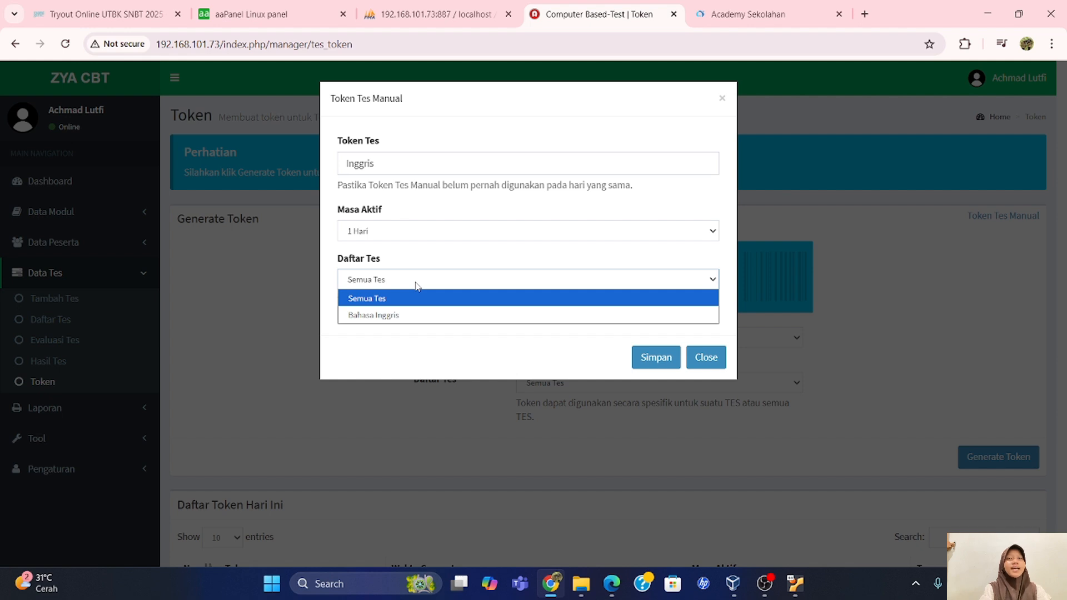
left_click(417, 284)
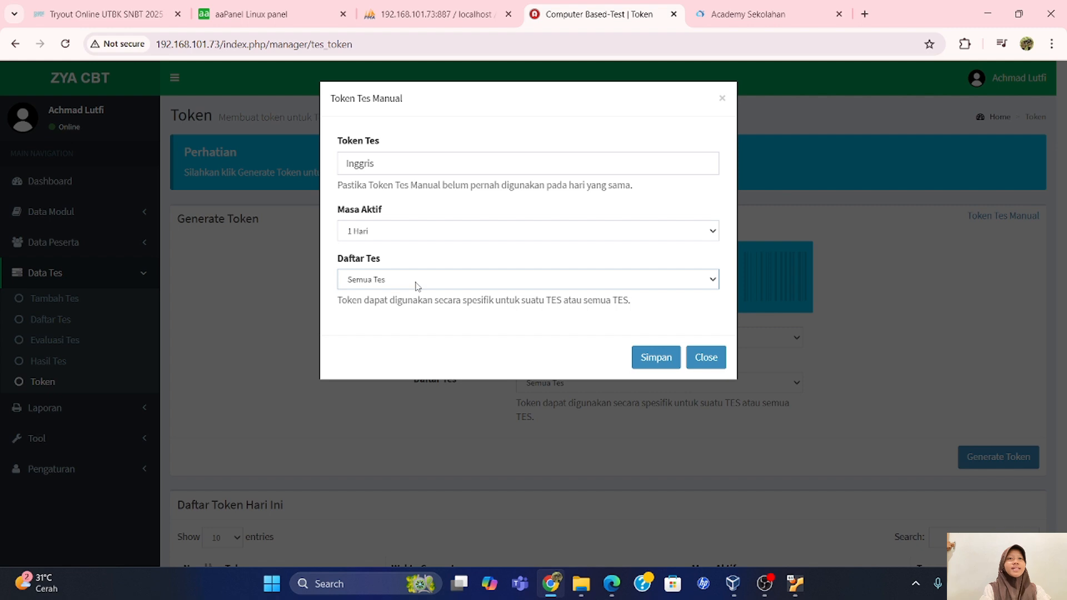
left_click(655, 359)
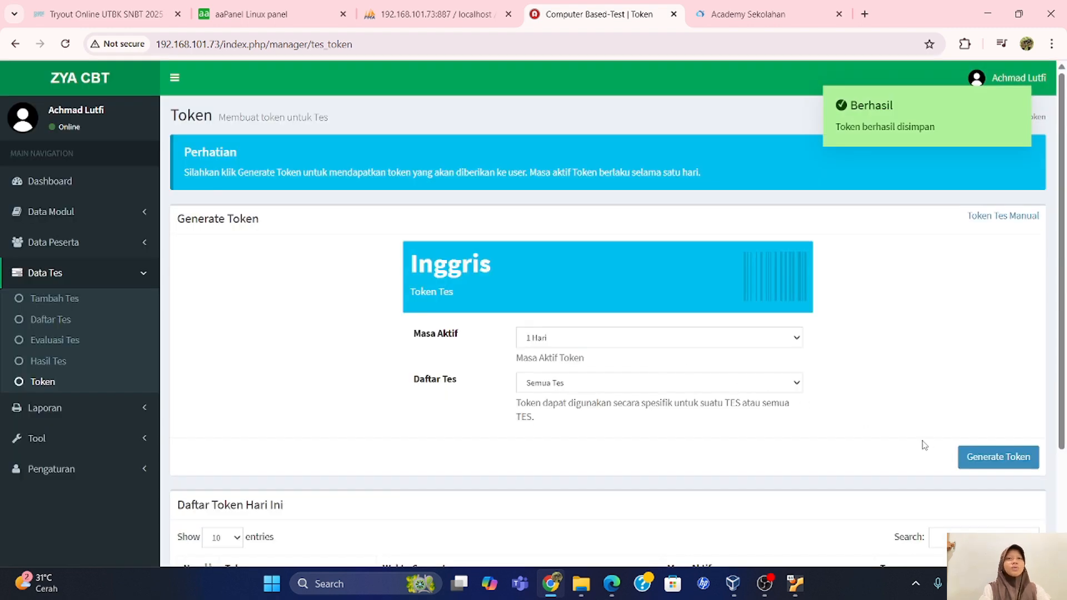
Generate a new random test token and scroll down to see it listed.
left_click(984, 460)
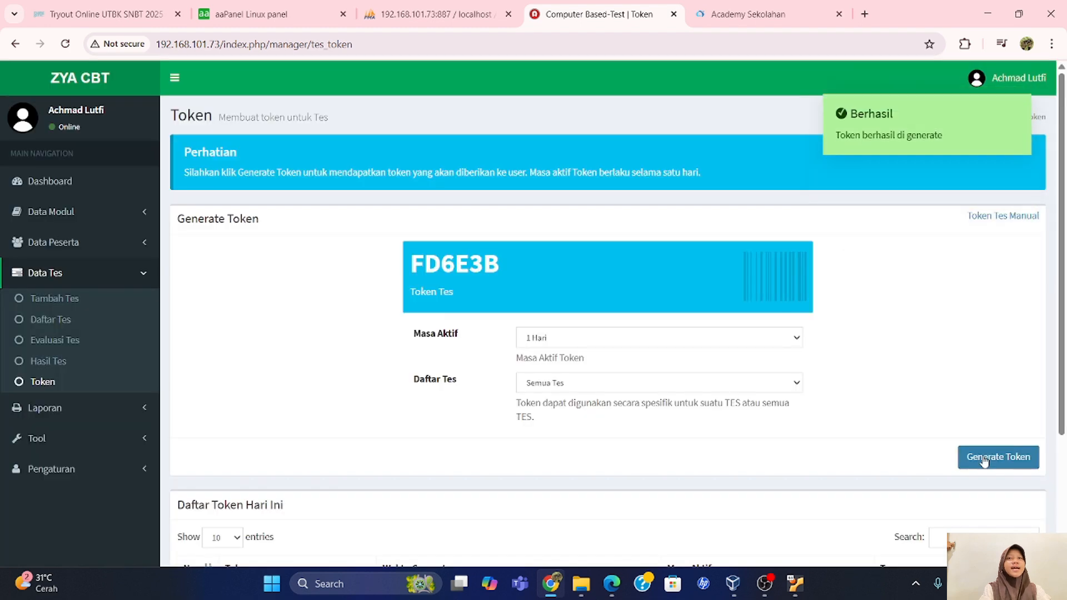
scroll(505, 361, "down", 1)
scroll(505, 360, "down", 2)
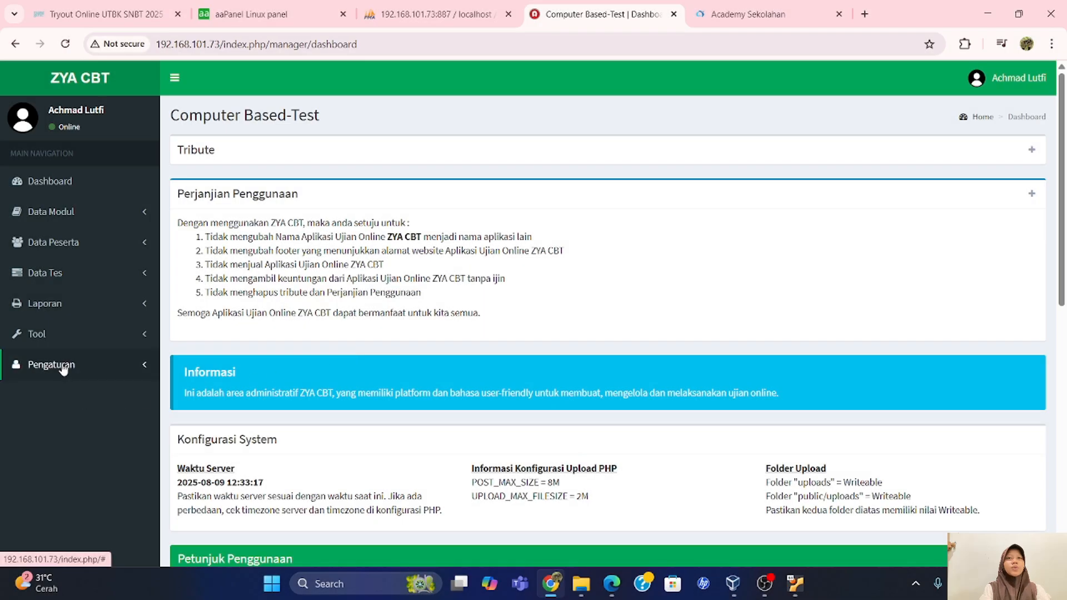
In Pengaturan ZYACBT, set Nama to 'SMKN 1 AMPELGADING' and Keterangan to 'belajar giat meraih prestasi'.
left_click(63, 366)
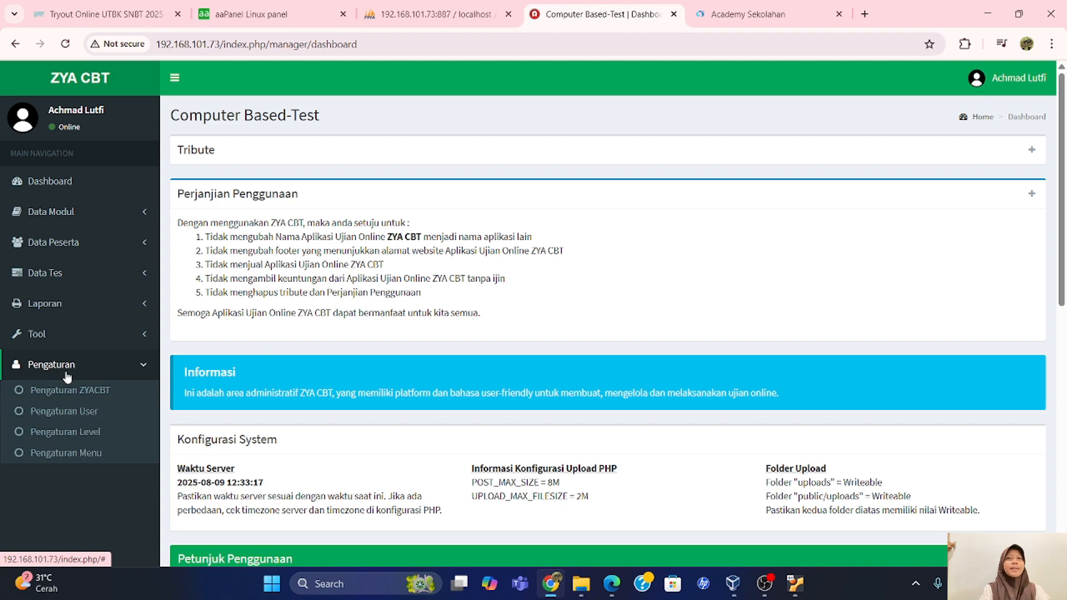
left_click(73, 396)
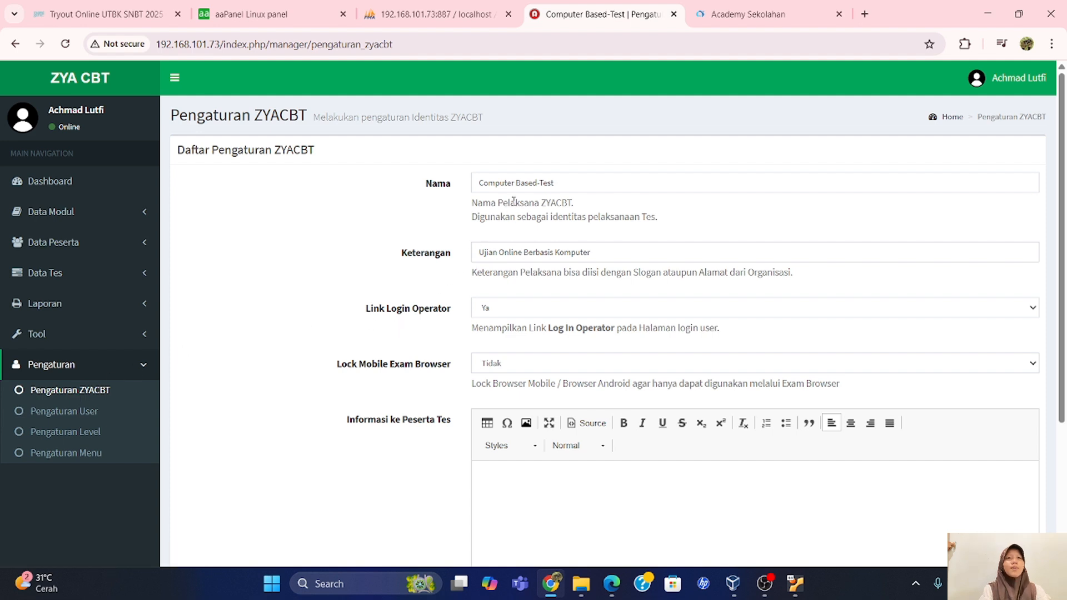
left_click(556, 183)
left_click_drag(556, 182, 476, 183)
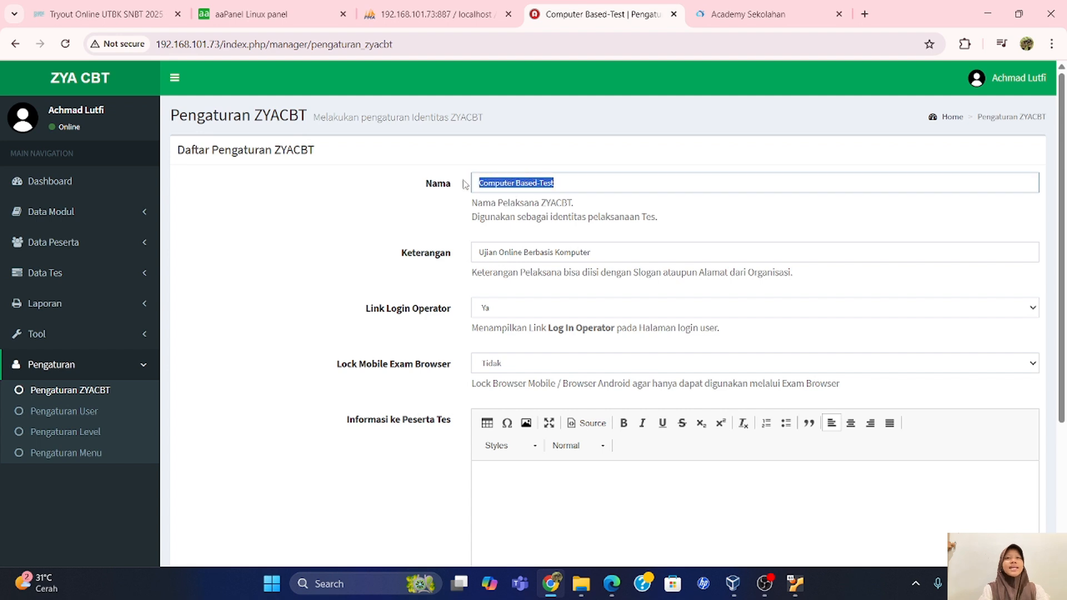
type("SMKN 1 AM")
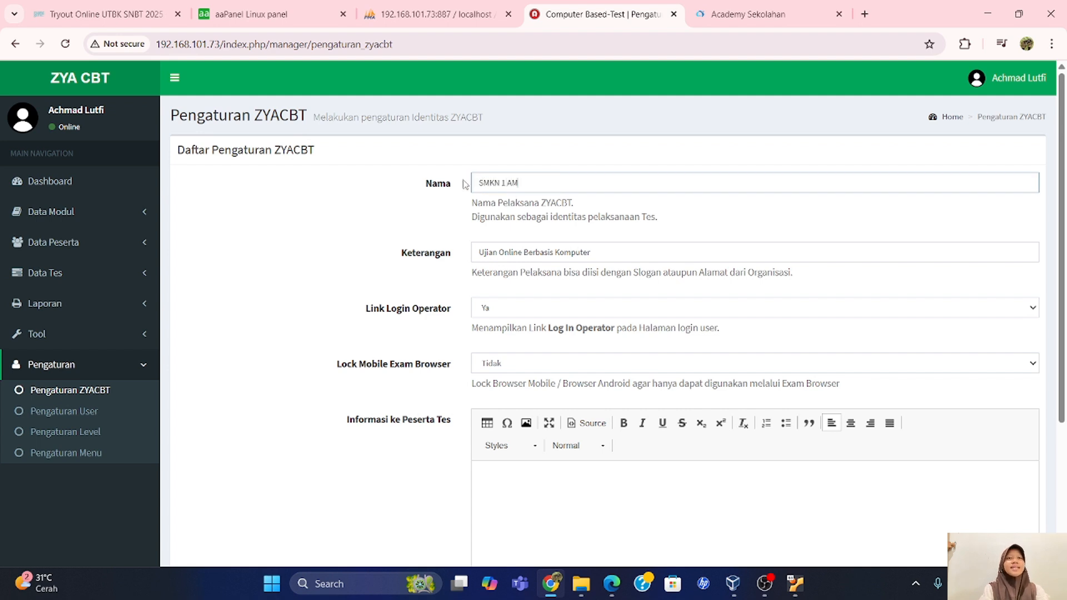
type("PELGADING")
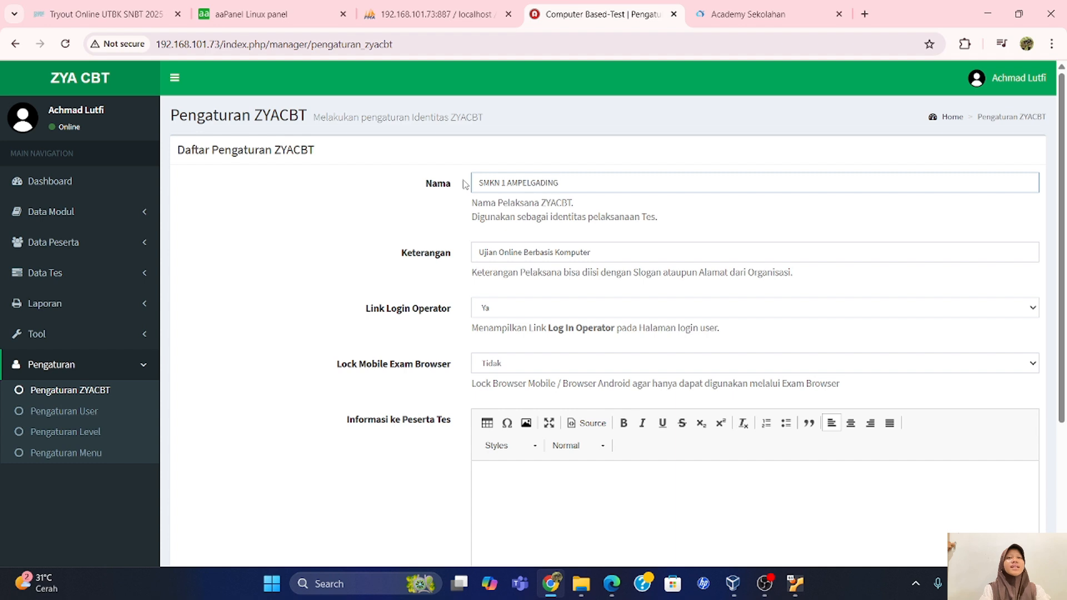
left_click(523, 257)
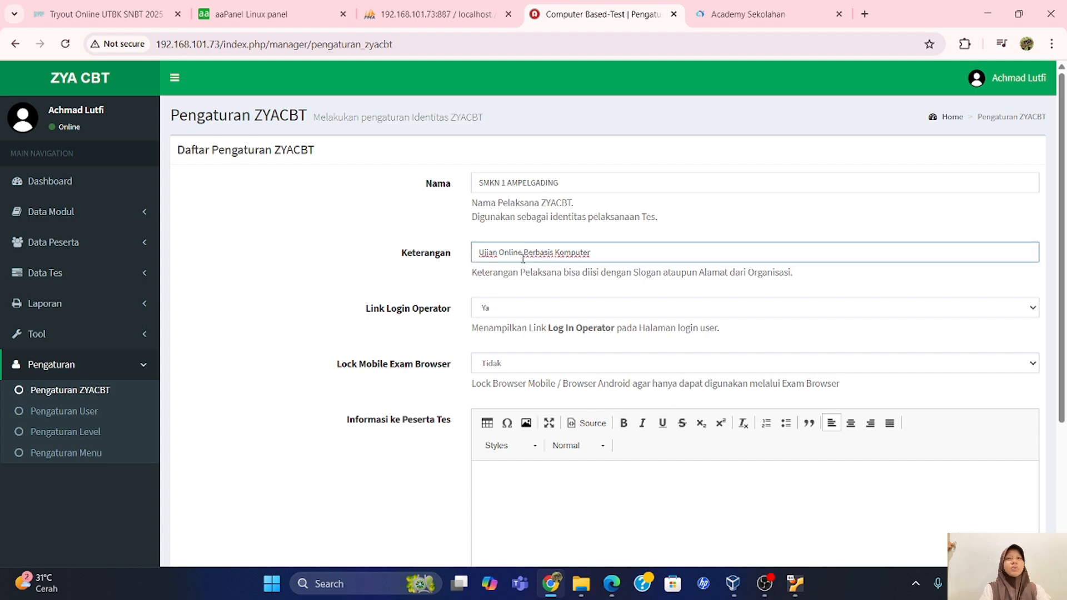
left_click_drag(590, 253, 479, 252)
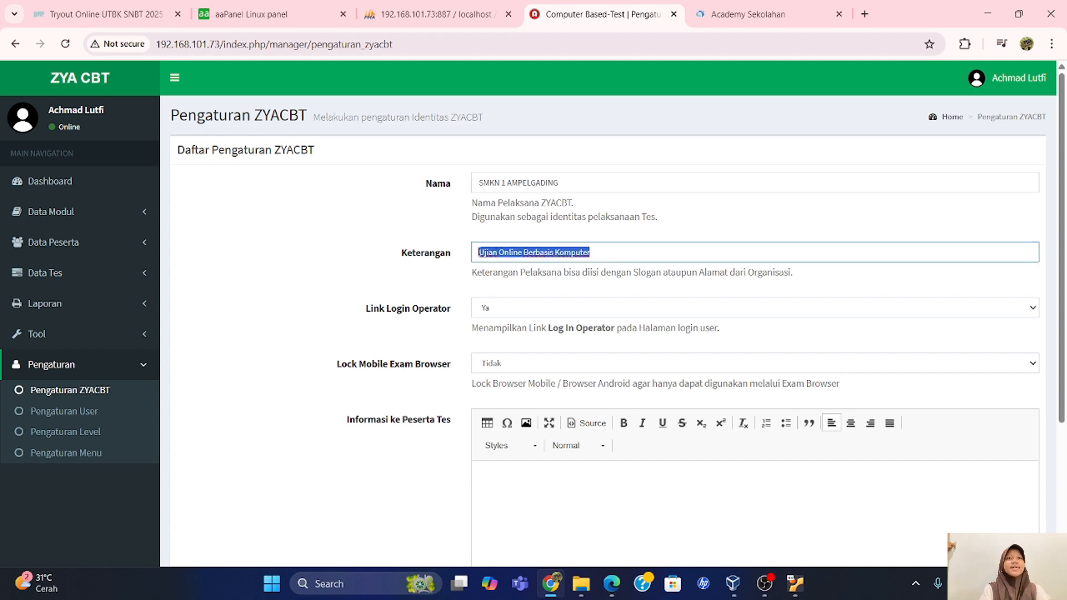
type("belajar giat meraih presta")
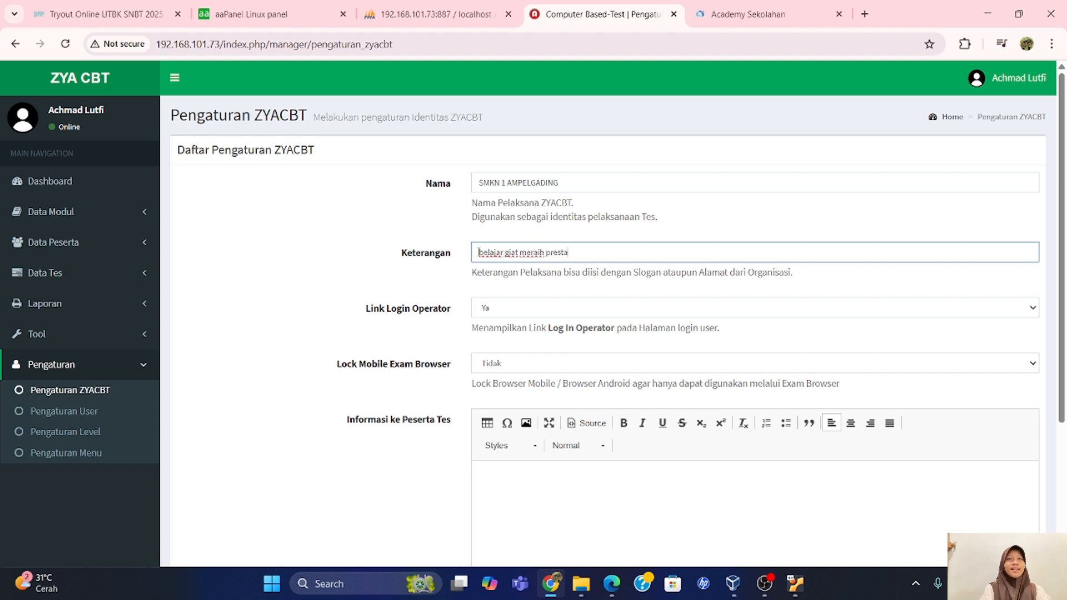
type("si")
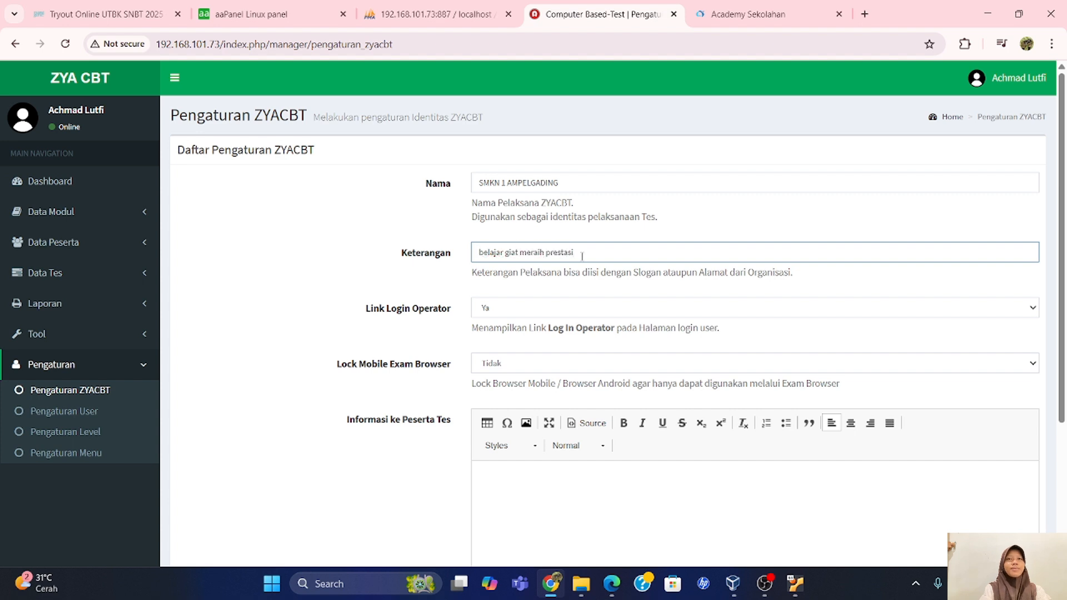
Keep Link Login Operator at Ya, paste the participant Informasi message, and save the settings.
left_click(545, 316)
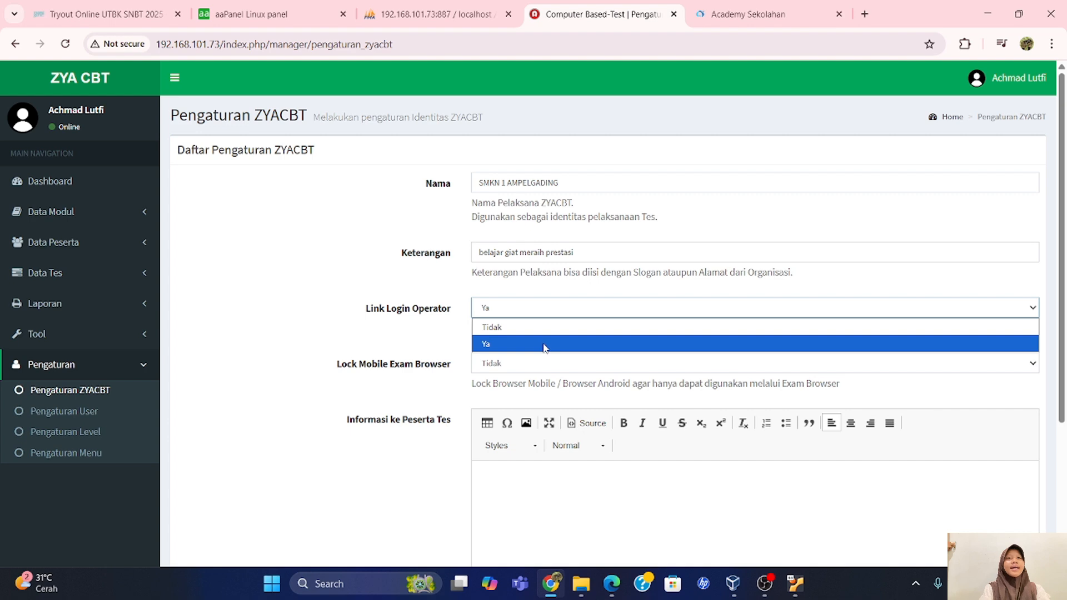
left_click(545, 346)
scroll(543, 355, "down", 2)
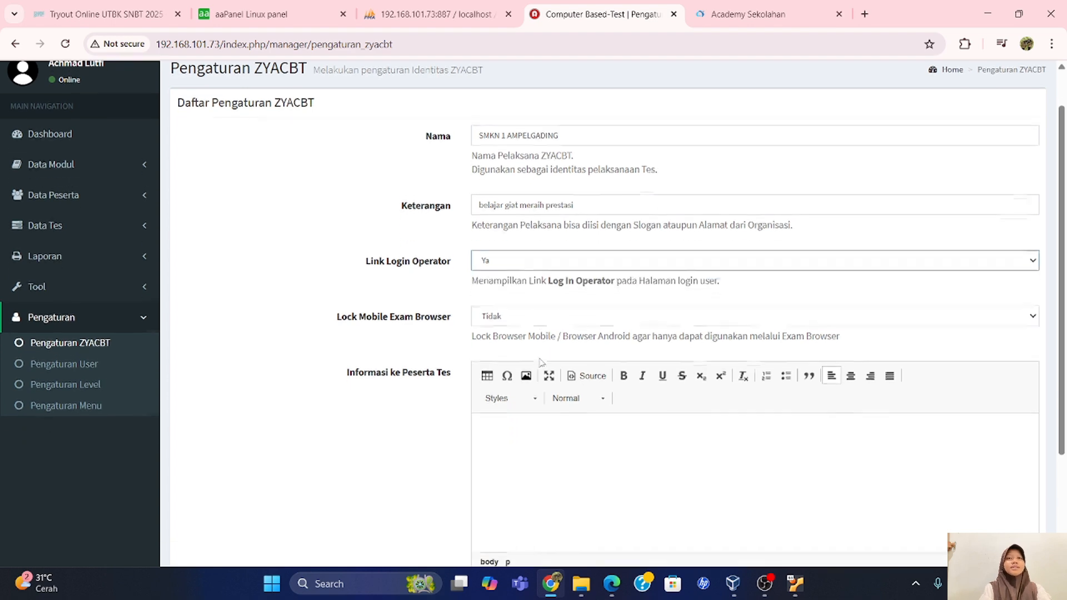
scroll(540, 363, "down", 1)
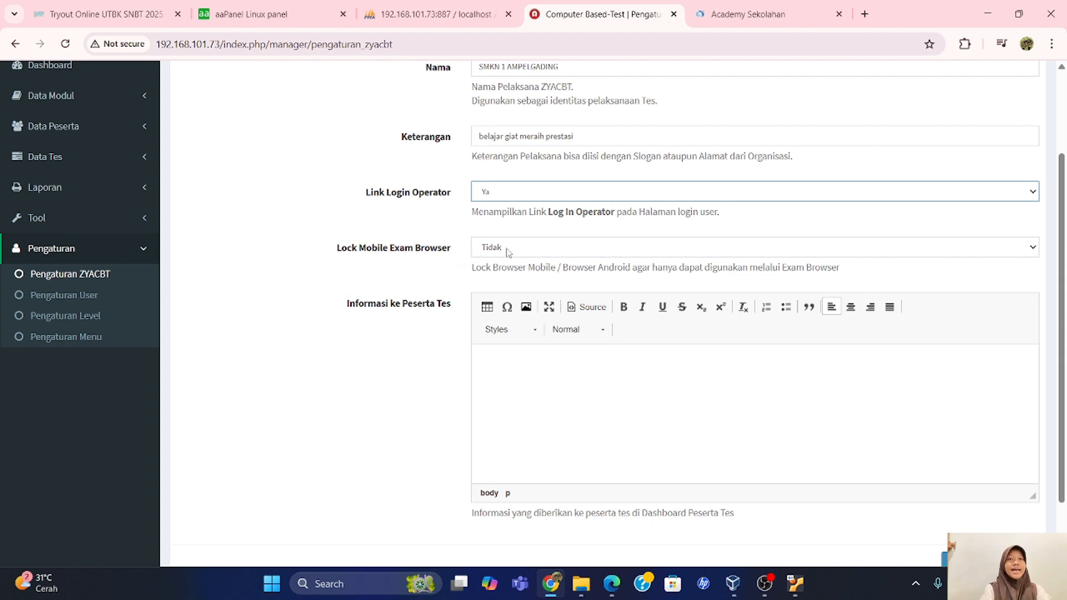
left_click(505, 359)
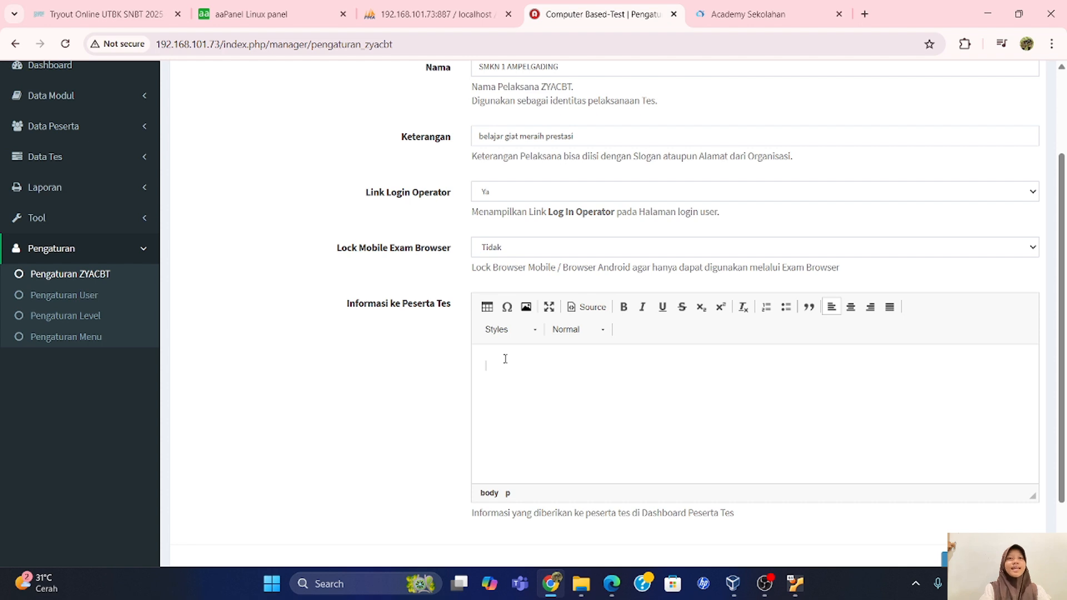
type("silahkan pilih tes yang dikuti dari daftar tes yang tersedia dibawah ini dan sesuai dengan minat anda")
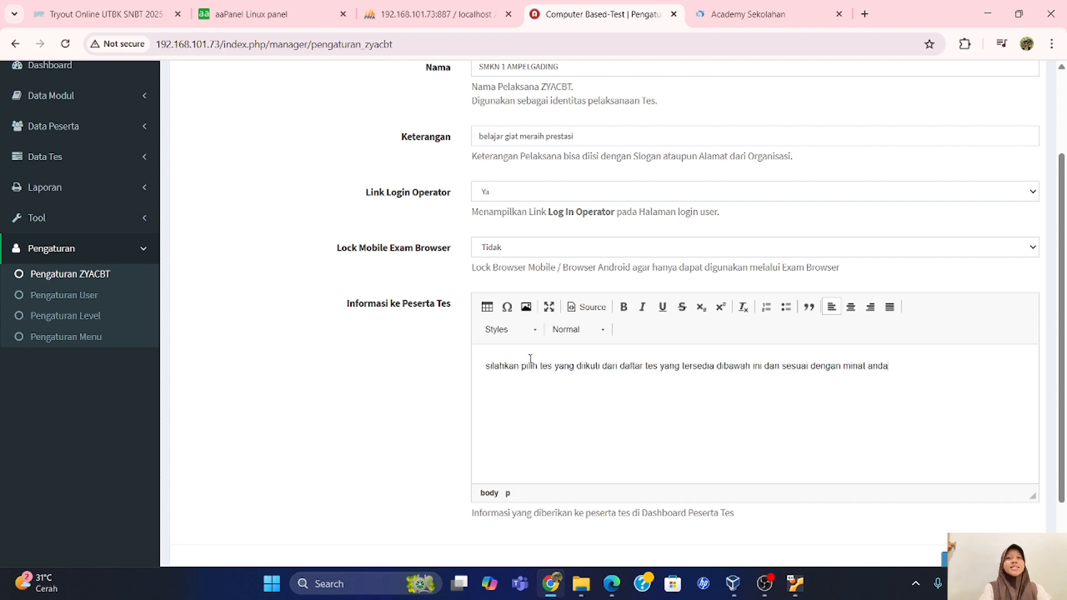
scroll(703, 443, "down", 2)
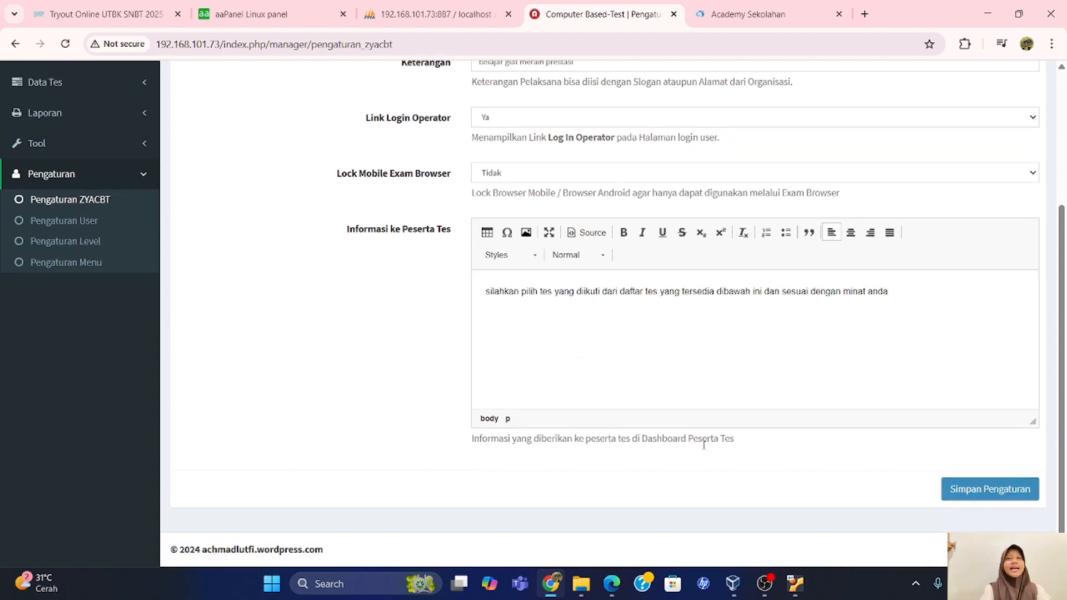
left_click(959, 498)
left_click(724, 21)
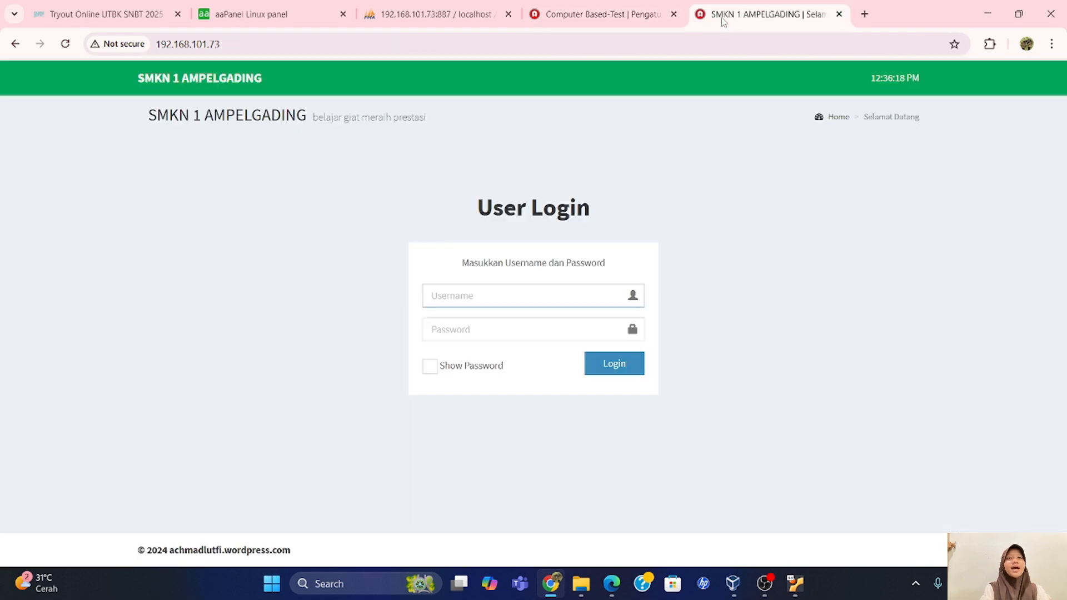
Reload the login page to check the new name and slogan, ending on the Pengaturan ZYACBT tab.
left_click(65, 43)
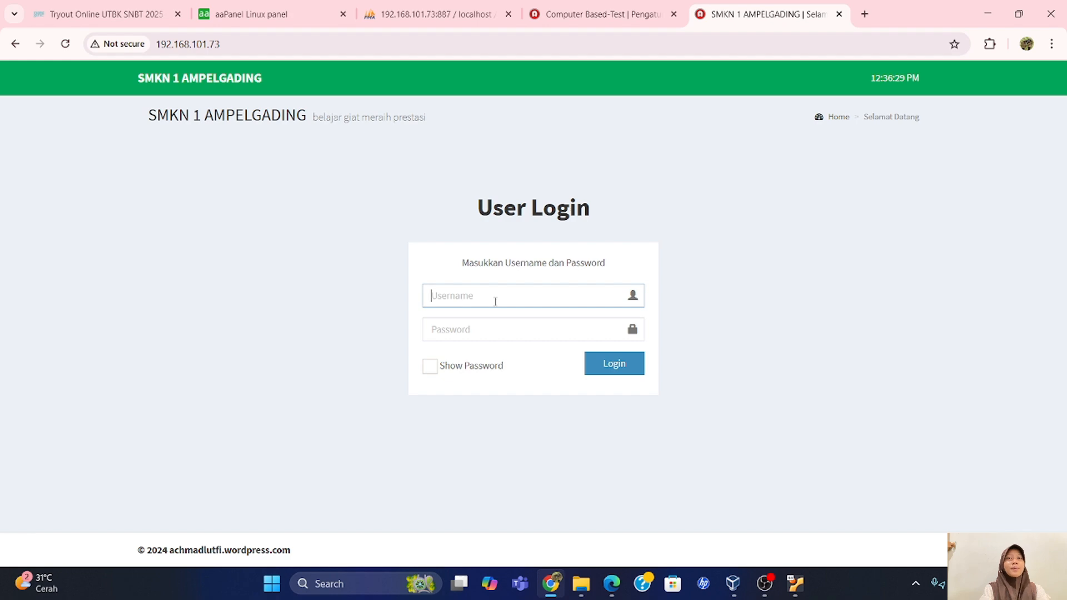
left_click(559, 15)
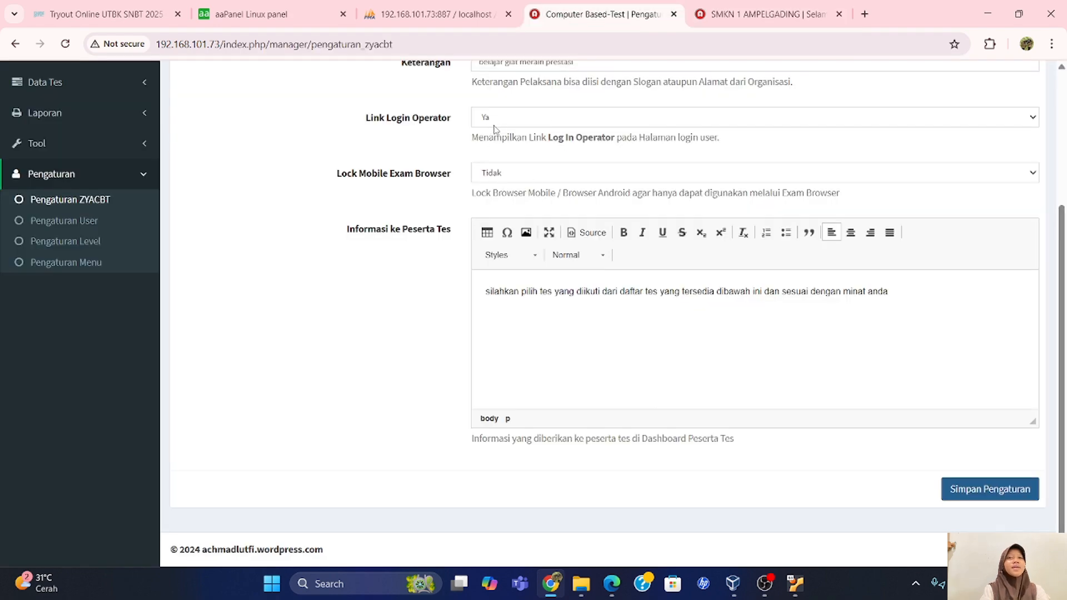
left_click(767, 15)
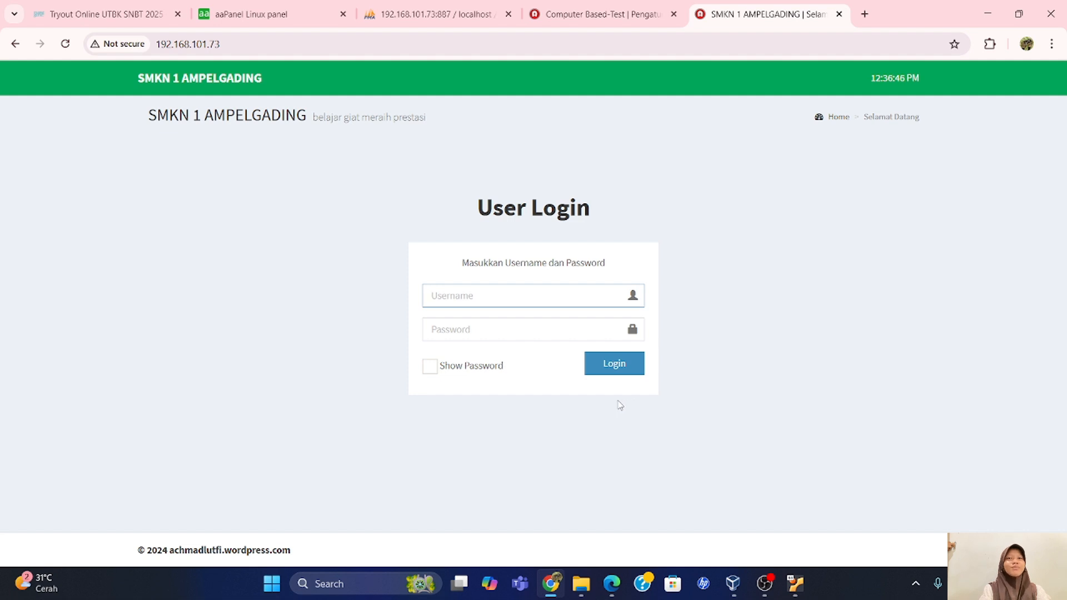
left_click(589, 17)
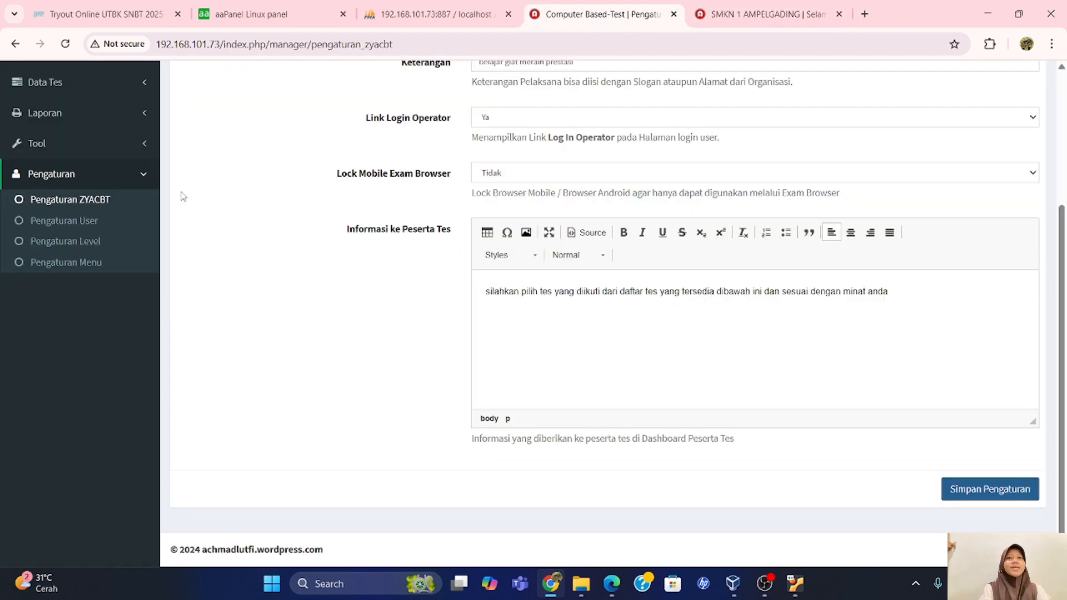
Browse Pengaturan User and Pengaturan Level, ending on the Pengaturan Menu list of user menus.
left_click(72, 221)
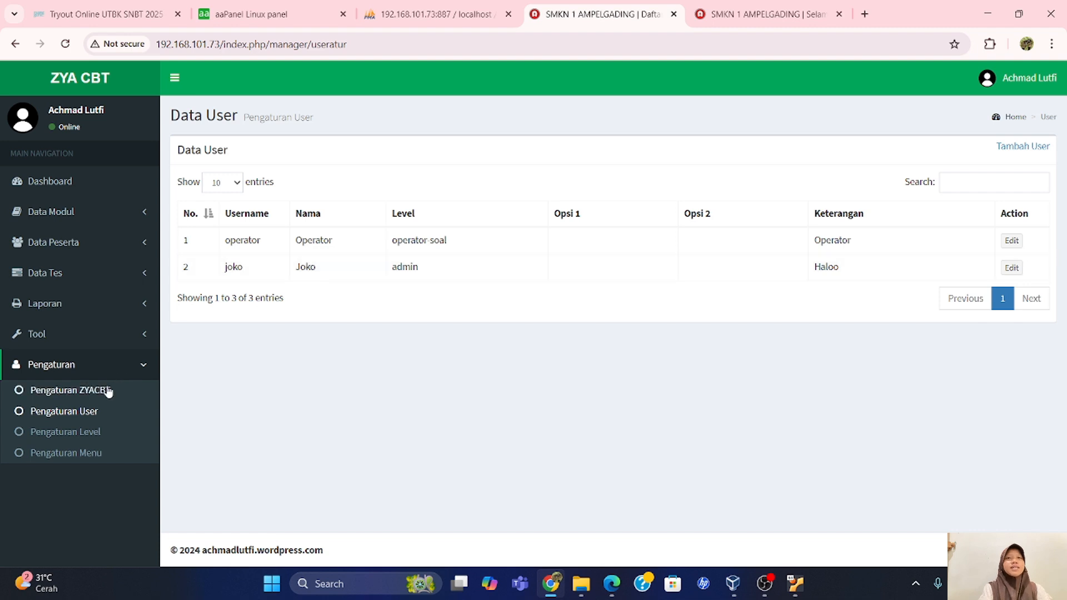
left_click(85, 437)
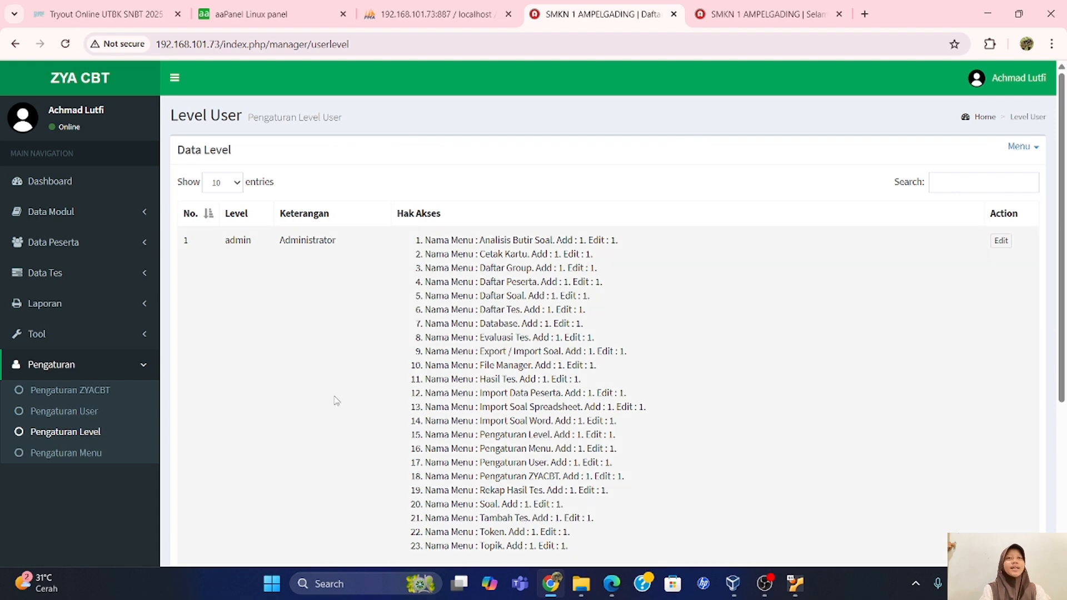
scroll(336, 400, "down", 1)
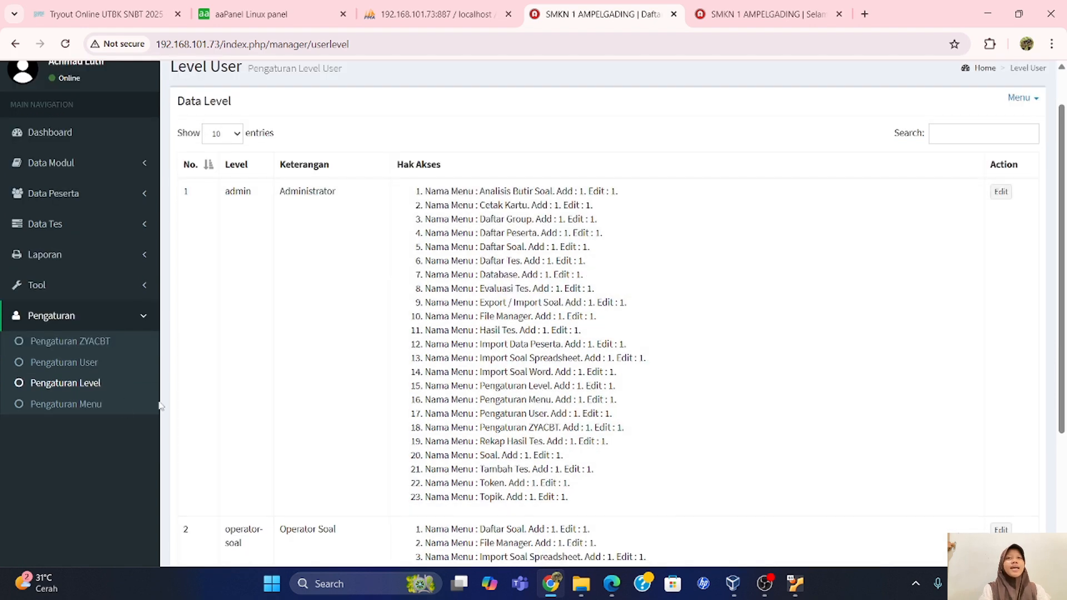
left_click(101, 407)
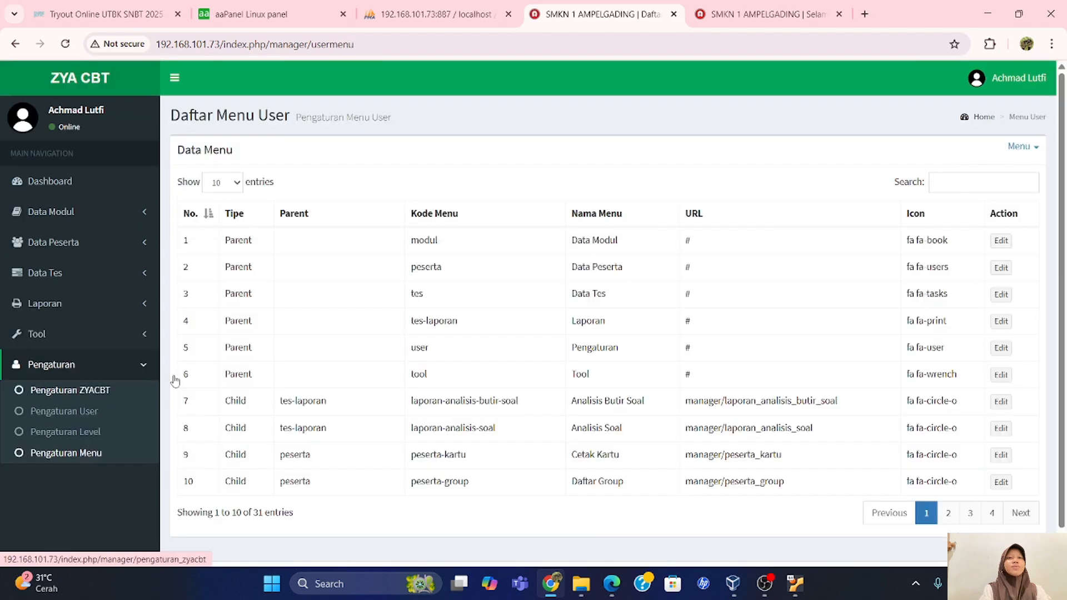